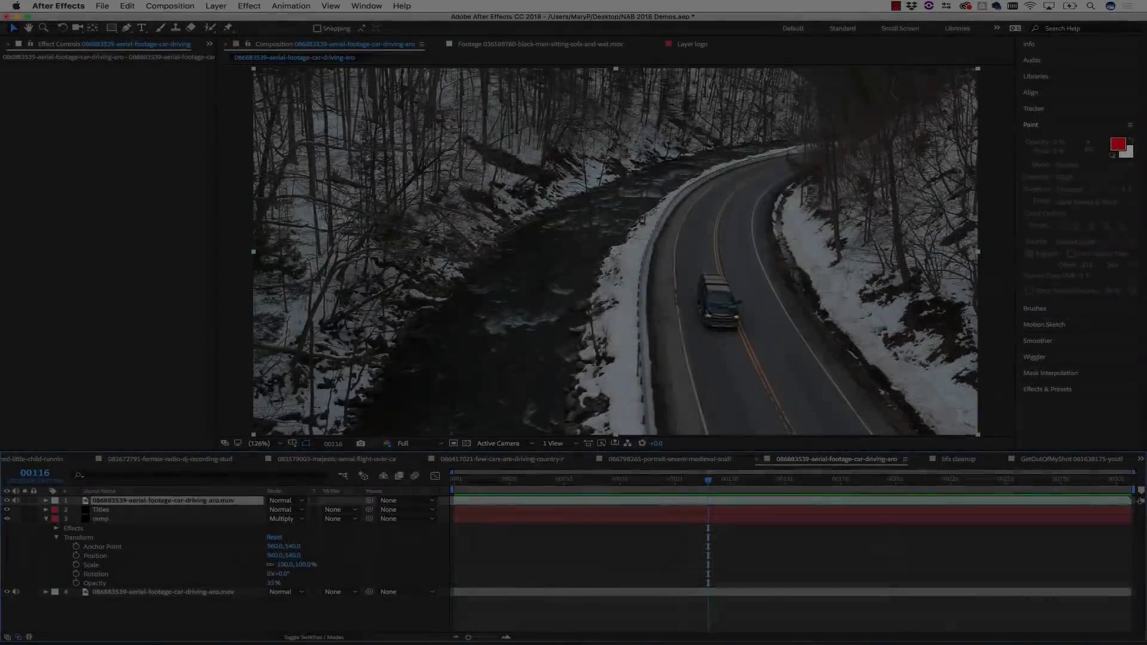
# Return the playhead to the composition's first frame, with the car far up the road.
pyautogui.press('Home')
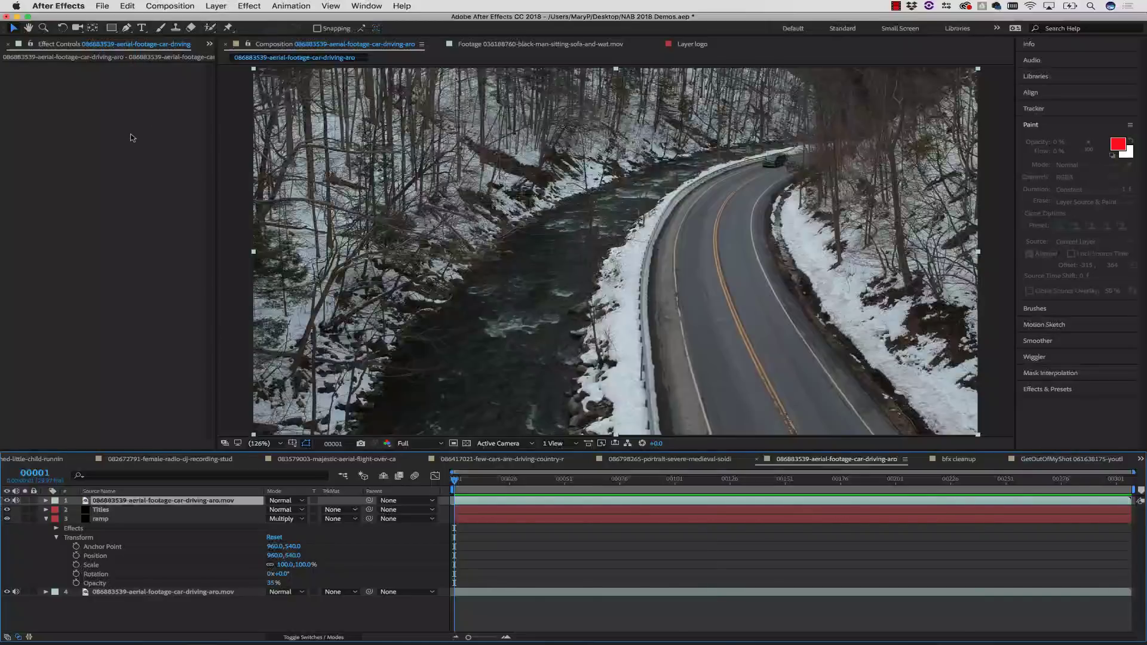
# Apply Effect > Mocha by Imagineer Systems > mocha Pro to the aerial footage layer.
pyautogui.click(249, 6)
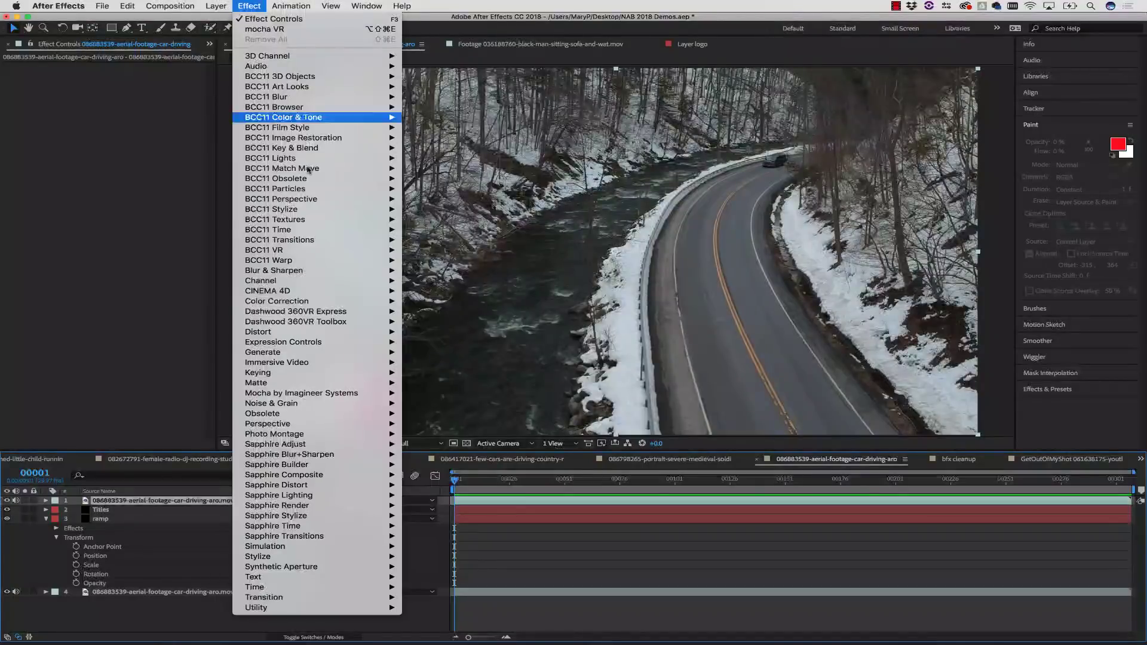
pyautogui.moveTo(345, 396)
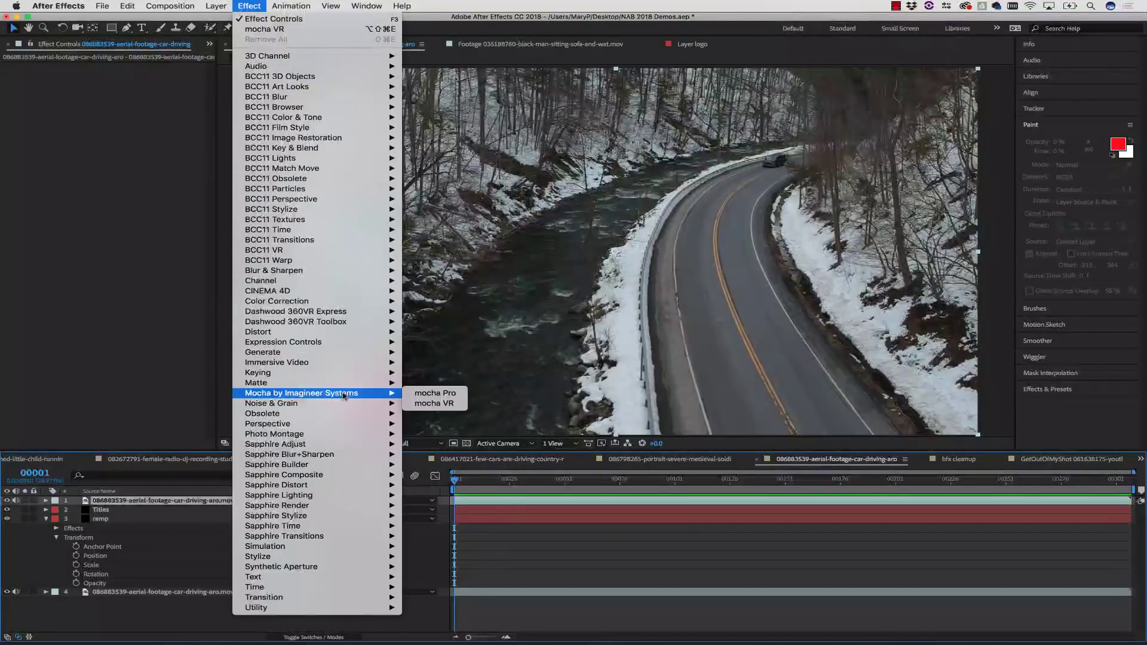
pyautogui.click(431, 395)
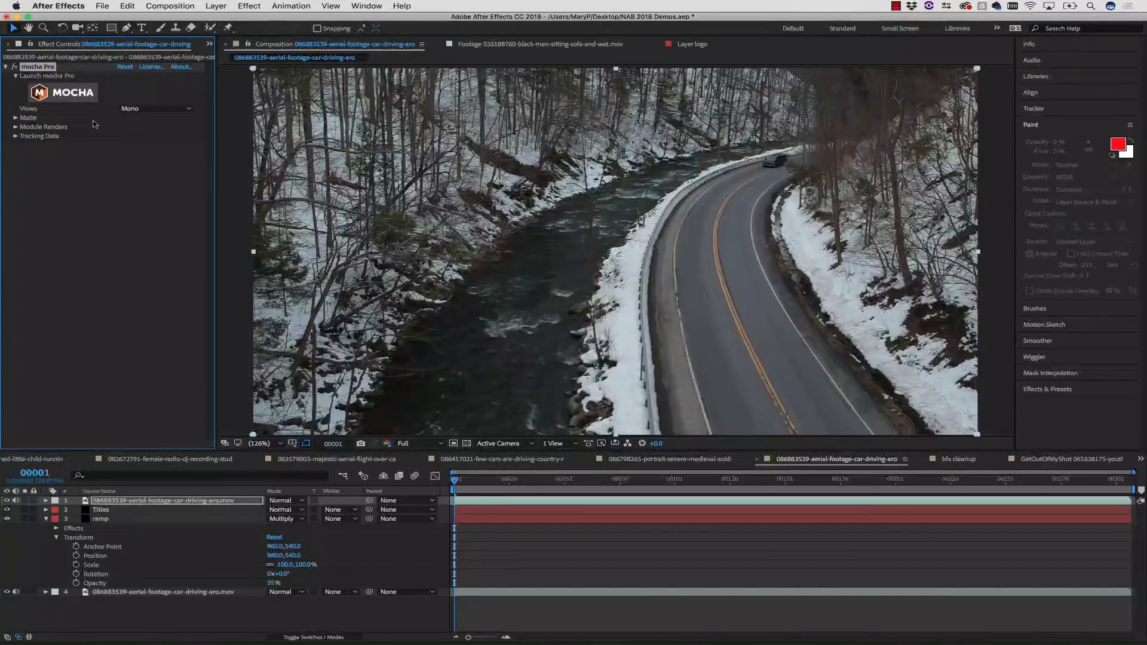
# Try quarter preview resolution, then cancel the proxy-resolution launch warning.
pyautogui.click(423, 444)
pyautogui.click(424, 500)
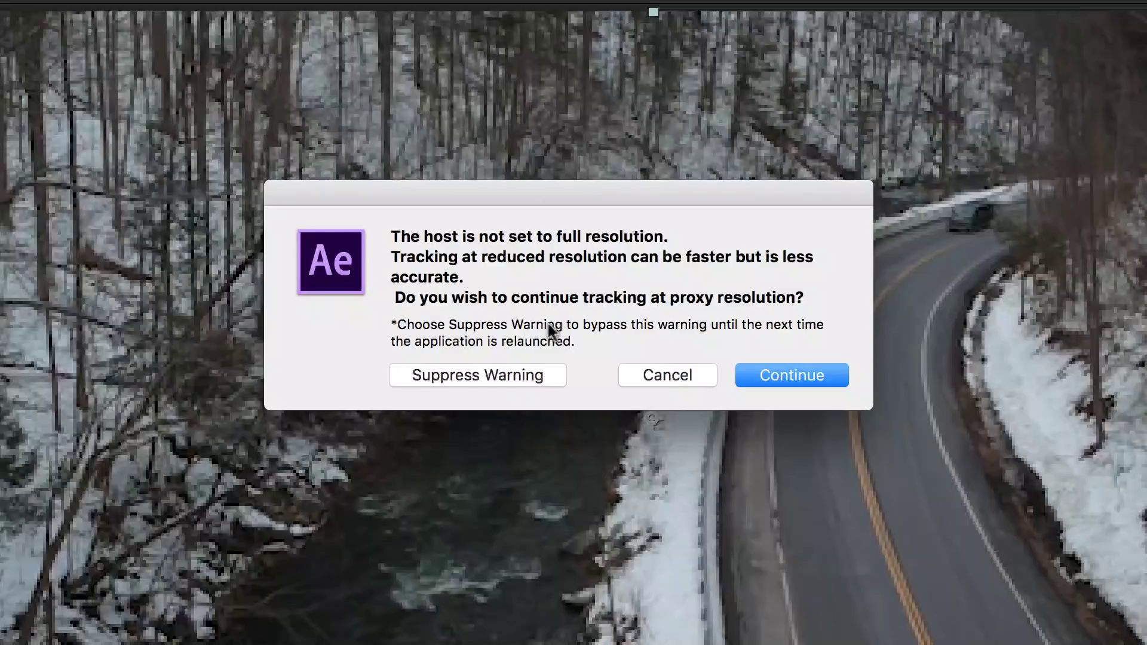
pyautogui.moveTo(397, 221); pyautogui.dragTo(767, 321)
pyautogui.click(687, 325)
pyautogui.click(667, 373)
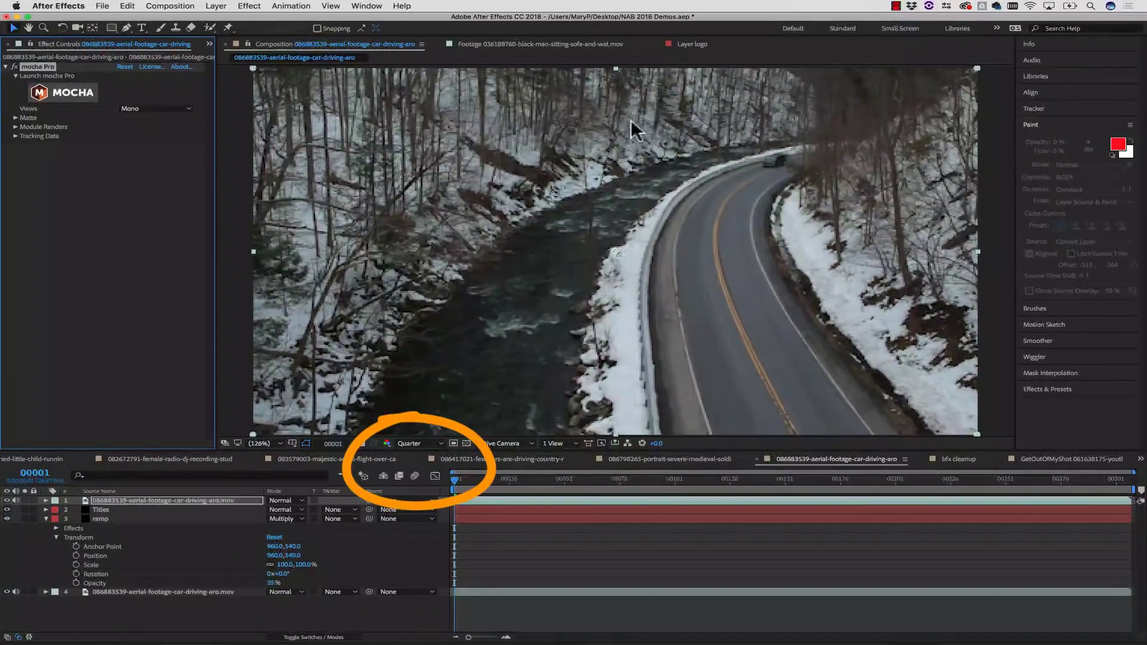
# Set preview resolution back to Full and launch Mocha Pro from Effect Controls.
pyautogui.click(418, 443)
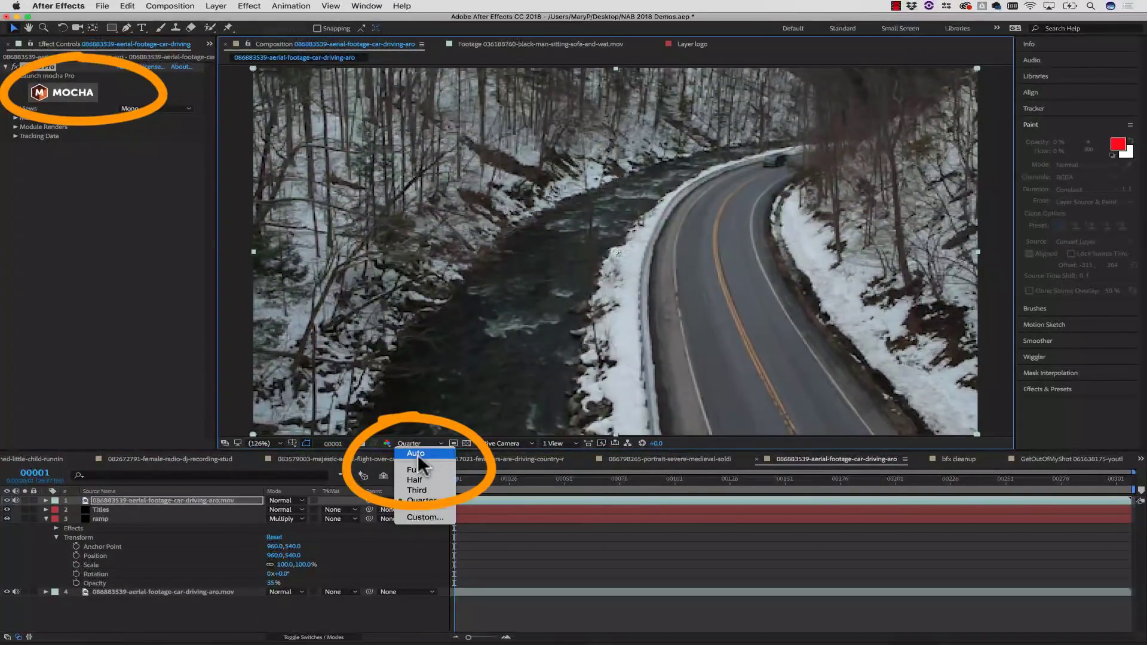
pyautogui.click(432, 459)
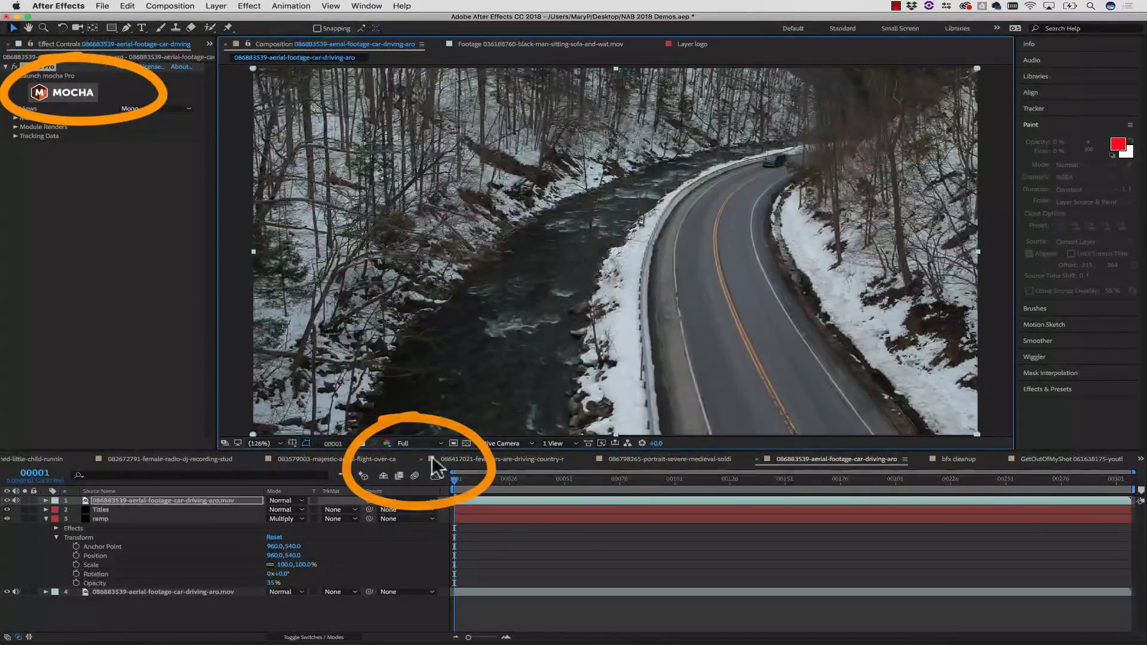
pyautogui.click(76, 95)
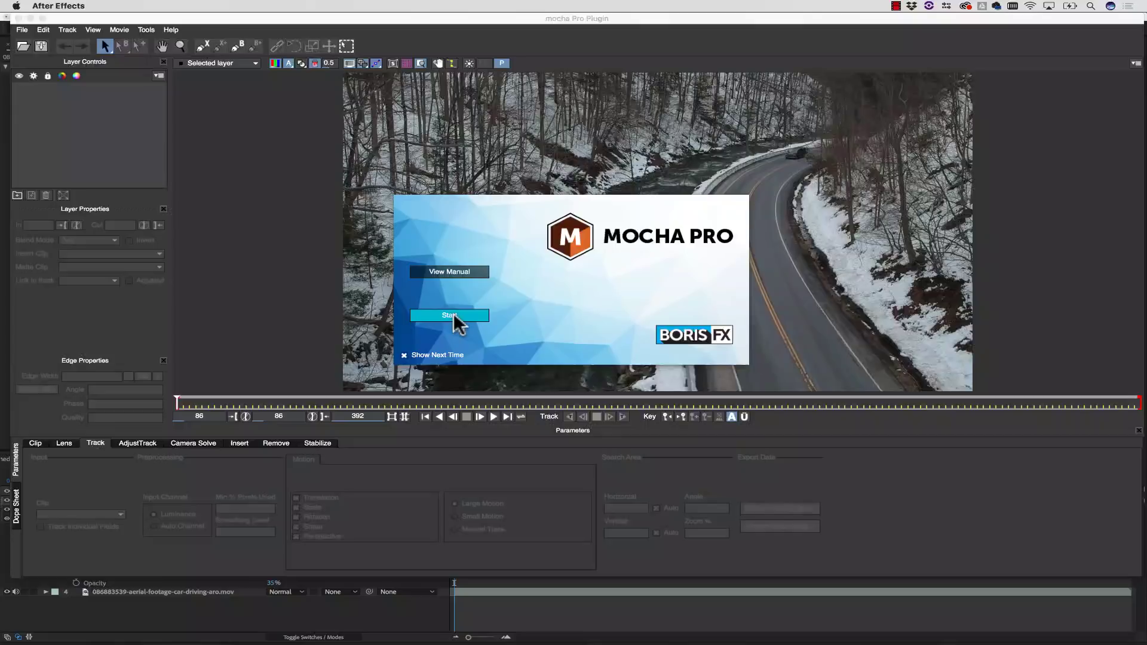
# Dismiss the welcome screen, go to frame 213, and draw a closed X-Spline around the car.
pyautogui.click(454, 317)
pyautogui.click(181, 404)
pyautogui.moveTo(181, 405)
pyautogui.mouseDown()
pyautogui.moveTo(601, 408)
pyautogui.moveTo(385, 405)
pyautogui.moveTo(166, 379)
pyautogui.moveTo(586, 397)
pyautogui.moveTo(158, 397)
pyautogui.moveTo(577, 405)
pyautogui.mouseUp()
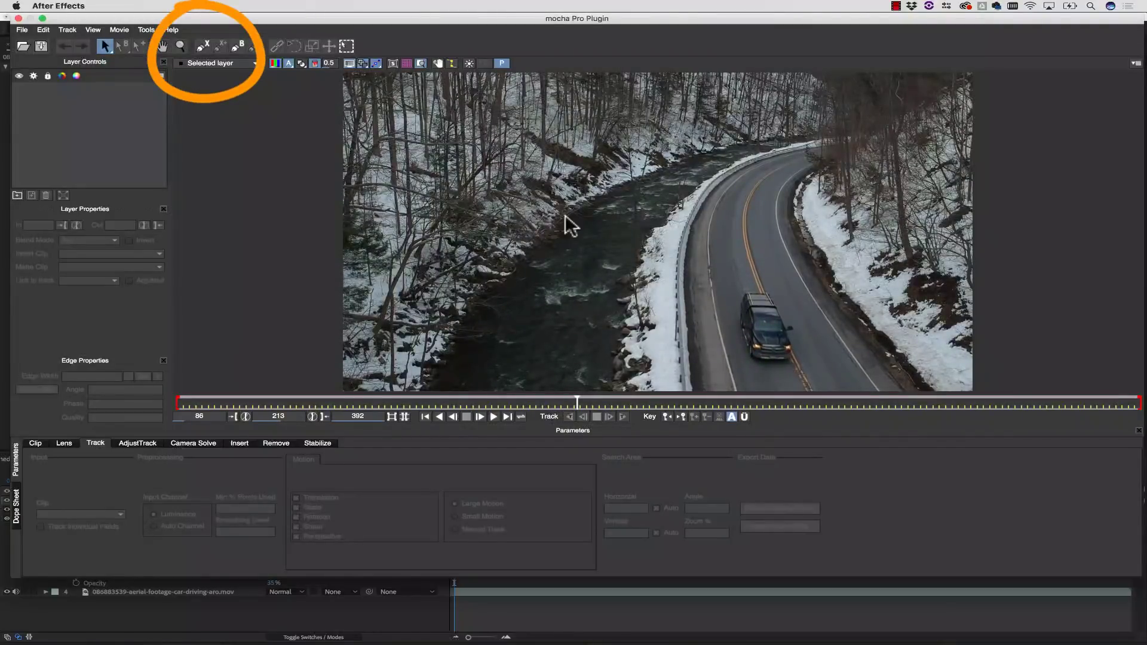
pyautogui.click(202, 46)
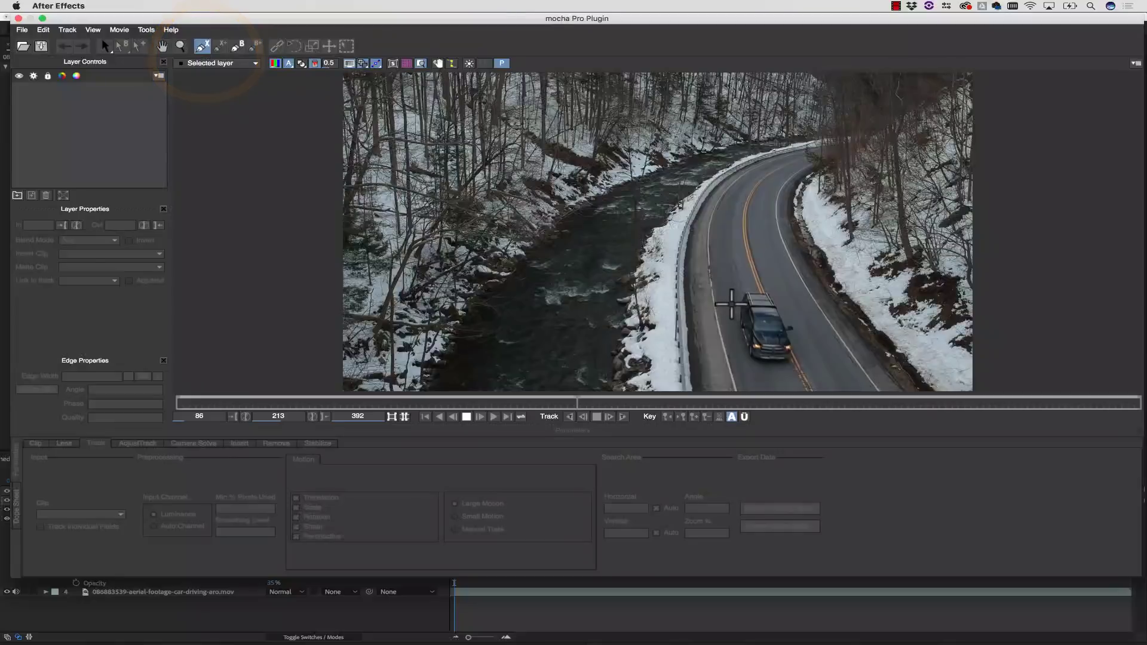
pyautogui.click(733, 300)
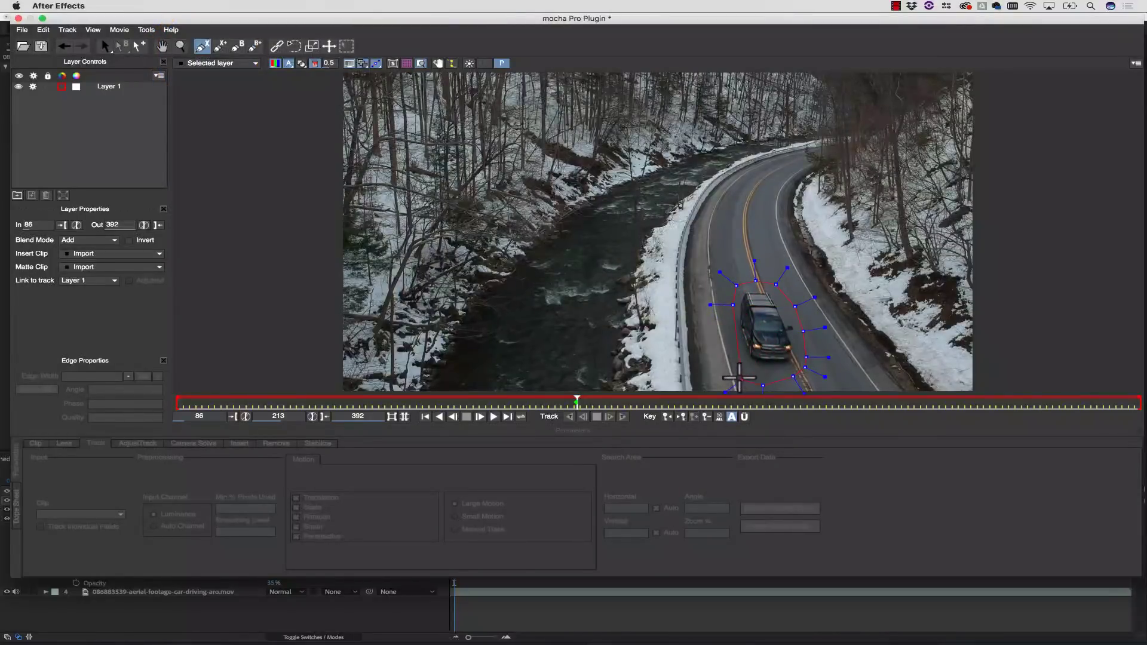
pyautogui.rightClick(722, 299)
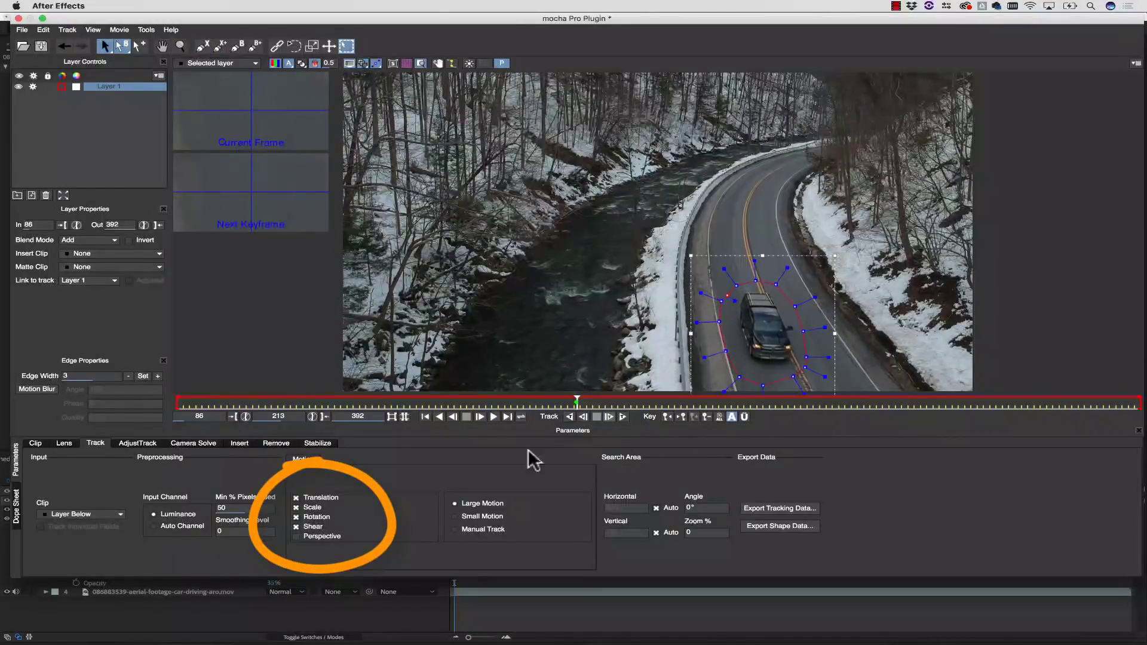
# Track Layer 1 forward with Shear turned off, then stop tracking.
pyautogui.click(296, 527)
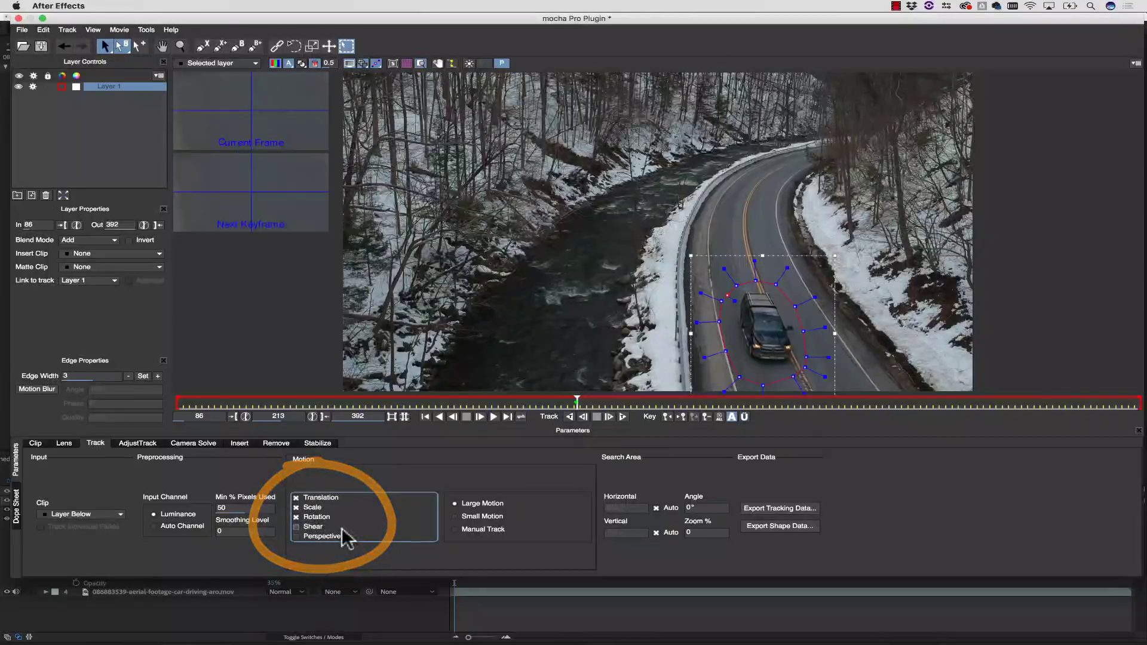
pyautogui.click(571, 416)
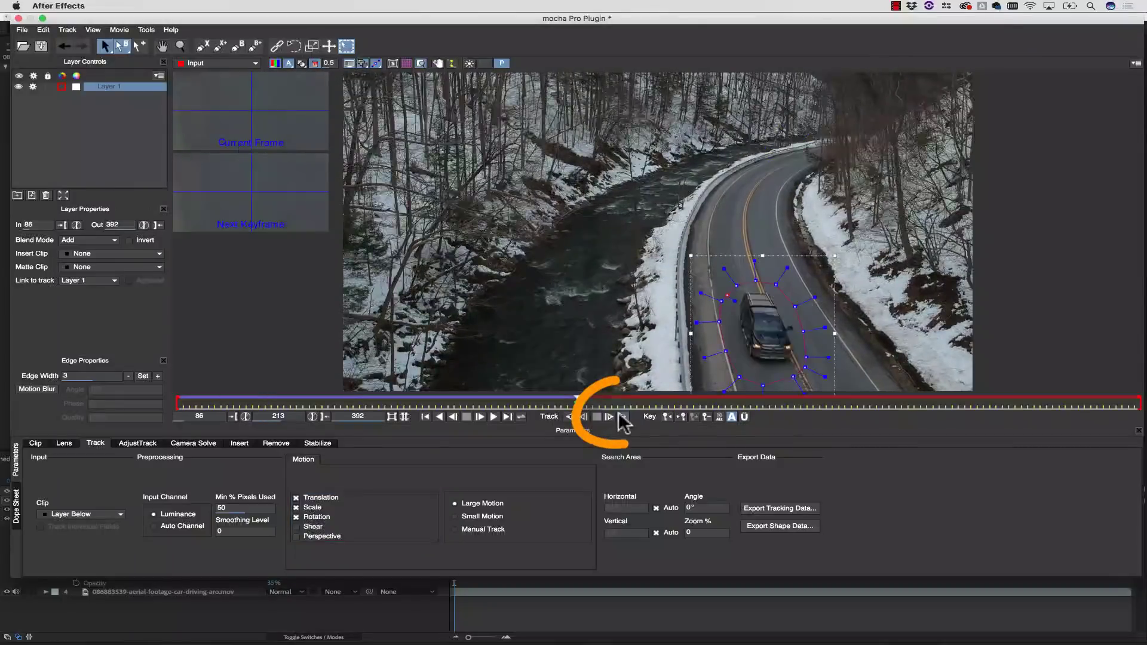
pyautogui.click(622, 416)
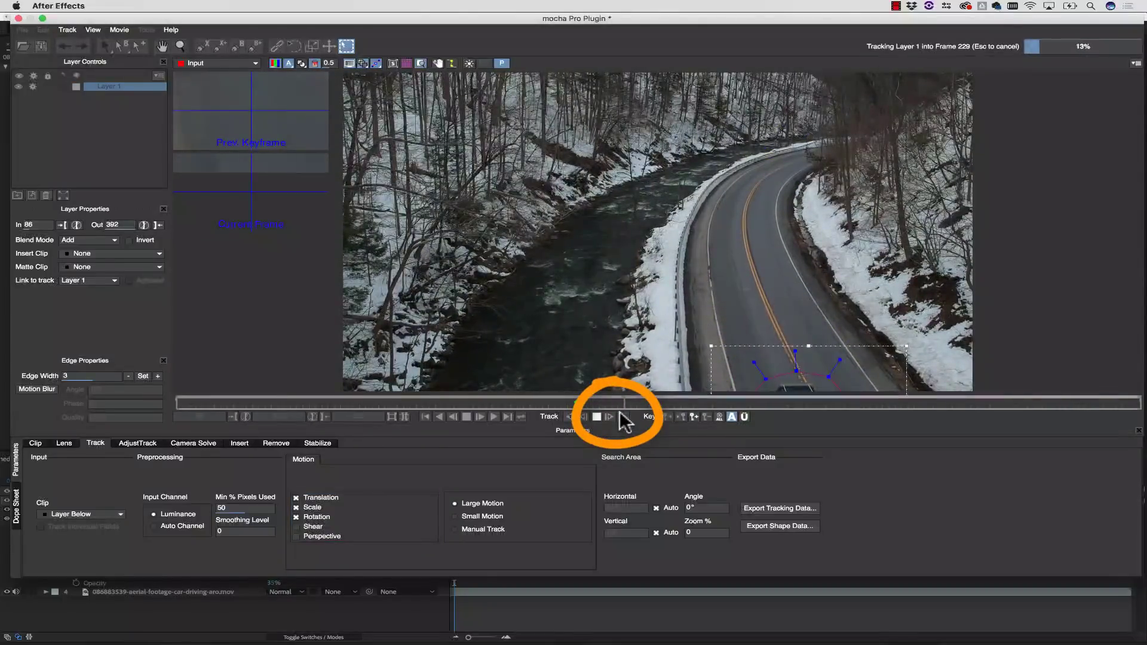
pyautogui.click(597, 417)
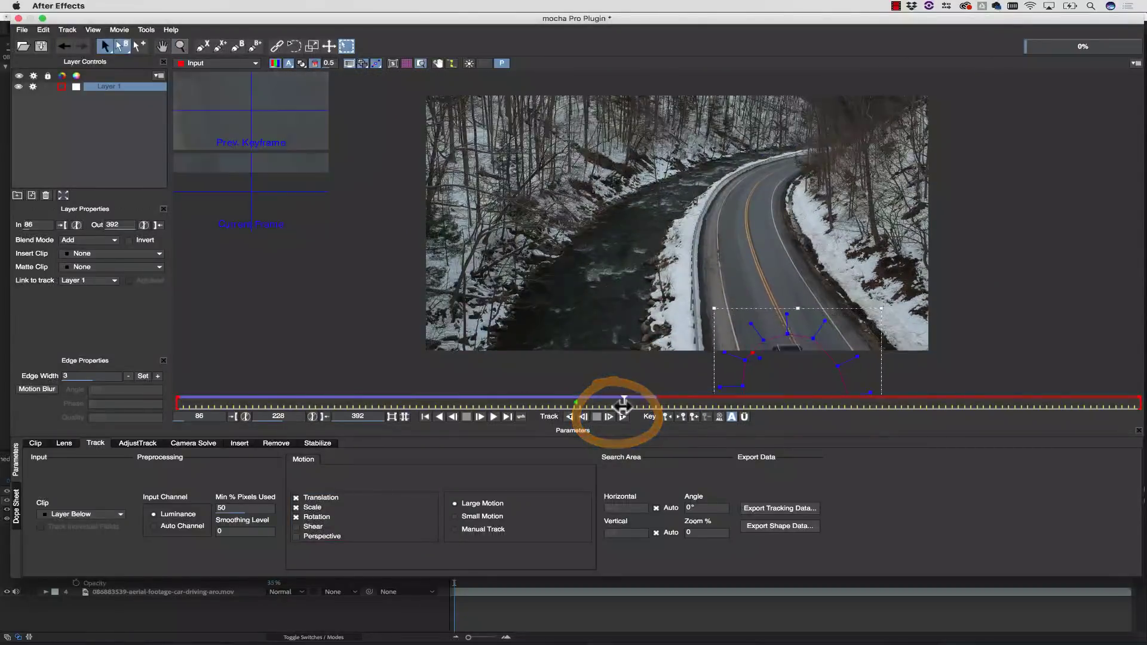
# Refit the spline's top points to the car at frames 230 and 228, then return to 213.
pyautogui.moveTo(622, 402); pyautogui.dragTo(631, 402)
pyautogui.moveTo(790, 340); pyautogui.dragTo(815, 360)
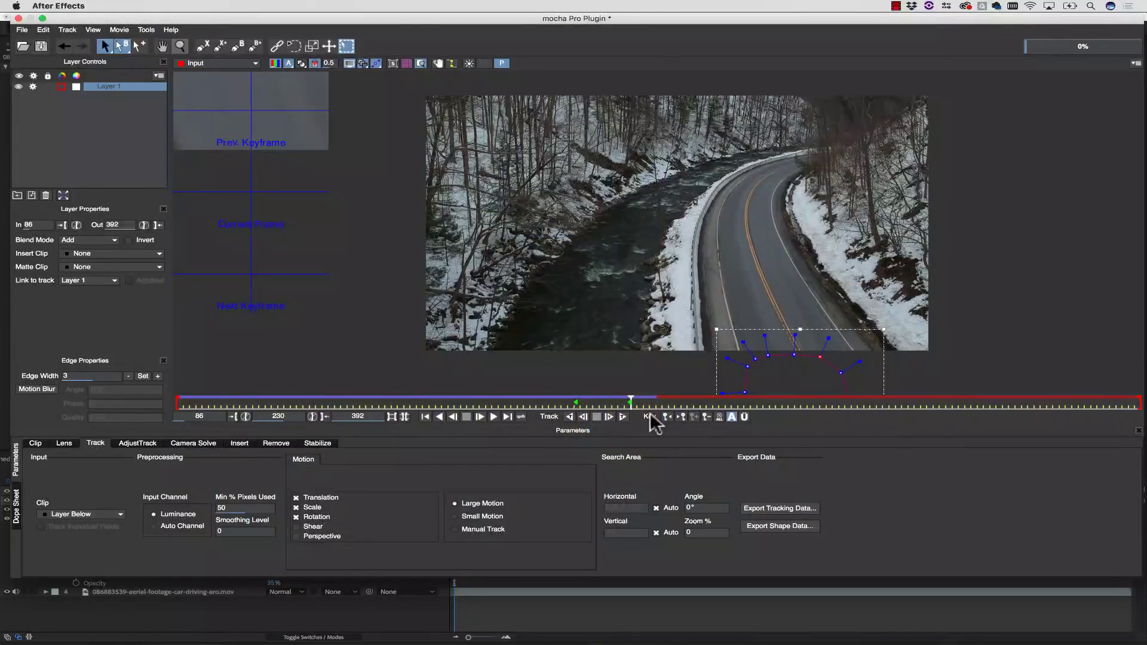
pyautogui.moveTo(629, 401); pyautogui.dragTo(623, 402)
pyautogui.moveTo(758, 311)
pyautogui.mouseDown()
pyautogui.moveTo(809, 349)
pyautogui.moveTo(785, 335)
pyautogui.mouseUp()
pyautogui.moveTo(619, 400); pyautogui.dragTo(573, 404)
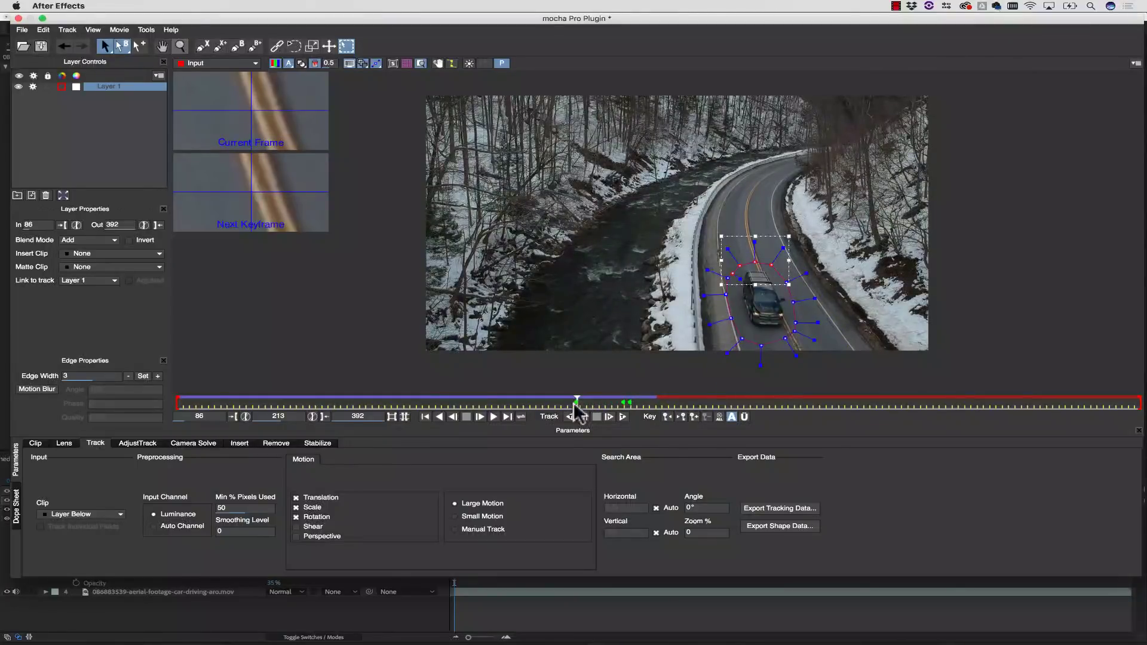
pyautogui.click(179, 46)
pyautogui.moveTo(814, 306)
pyautogui.mouseDown()
pyautogui.moveTo(784, 242)
pyautogui.moveTo(679, 216)
pyautogui.mouseUp()
# At frame 86, reshape all of Layer 1's spline points around the car.
pyautogui.press('x')
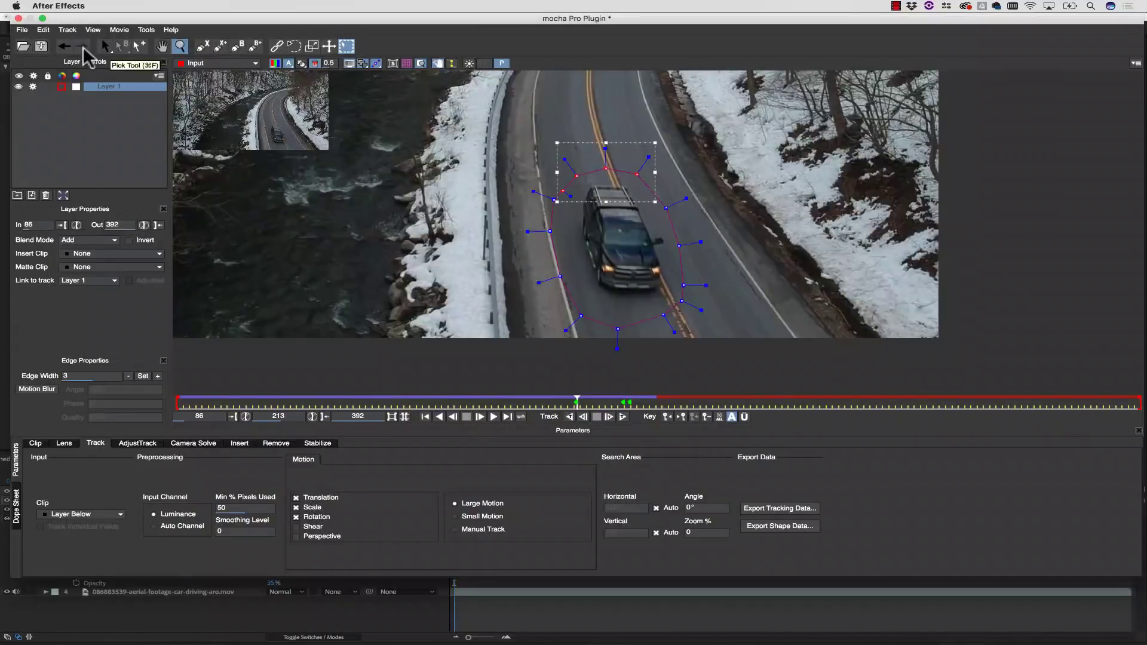
pyautogui.click(105, 46)
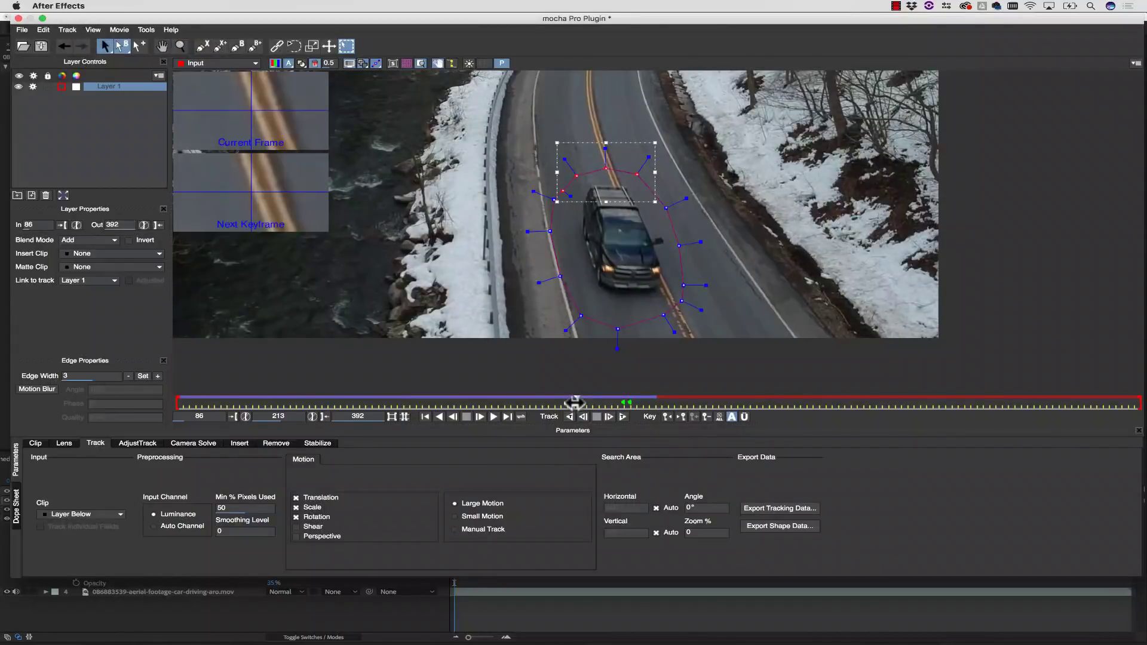
pyautogui.moveTo(573, 401); pyautogui.dragTo(124, 367)
pyautogui.moveTo(649, 204); pyautogui.dragTo(683, 254)
pyautogui.moveTo(677, 248); pyautogui.dragTo(736, 233)
pyautogui.moveTo(676, 288); pyautogui.dragTo(706, 280)
pyautogui.moveTo(617, 162); pyautogui.dragTo(624, 196)
pyautogui.moveTo(646, 172); pyautogui.dragTo(667, 184)
pyautogui.moveTo(586, 167); pyautogui.dragTo(563, 215)
pyautogui.moveTo(551, 217); pyautogui.dragTo(530, 282)
pyautogui.moveTo(569, 305); pyautogui.dragTo(539, 322)
pyautogui.moveTo(604, 323); pyautogui.dragTo(599, 336)
pyautogui.moveTo(651, 315); pyautogui.dragTo(654, 328)
# Correct the spline's left, bottom and lower-right points at frames 102 and 159.
pyautogui.moveTo(181, 405); pyautogui.dragTo(227, 405)
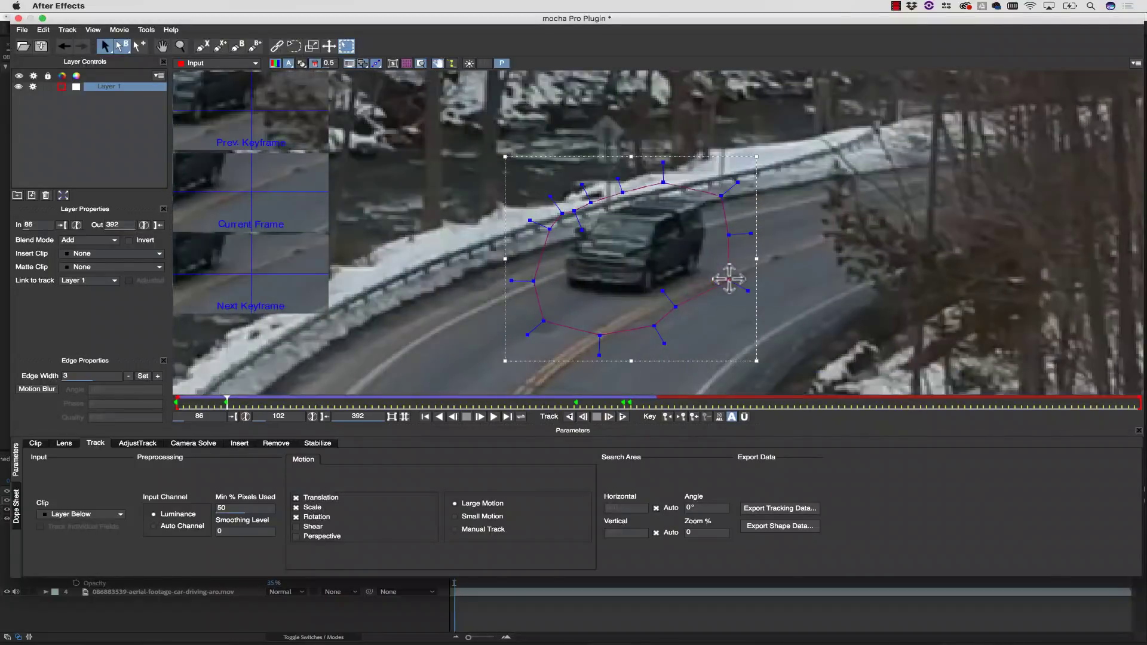
pyautogui.moveTo(591, 348); pyautogui.dragTo(591, 351)
pyautogui.moveTo(544, 321); pyautogui.dragTo(511, 333)
pyautogui.moveTo(534, 282); pyautogui.dragTo(522, 272)
pyautogui.moveTo(574, 211); pyautogui.dragTo(592, 199)
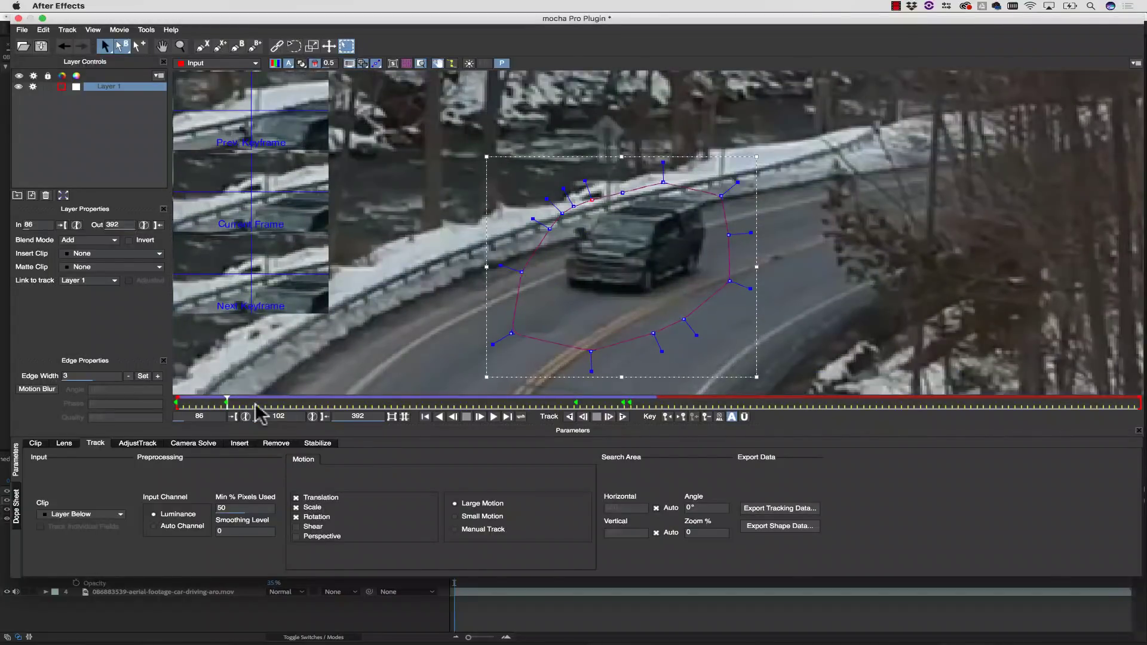
pyautogui.moveTo(227, 403); pyautogui.dragTo(407, 418)
pyautogui.moveTo(687, 307); pyautogui.dragTo(597, 362)
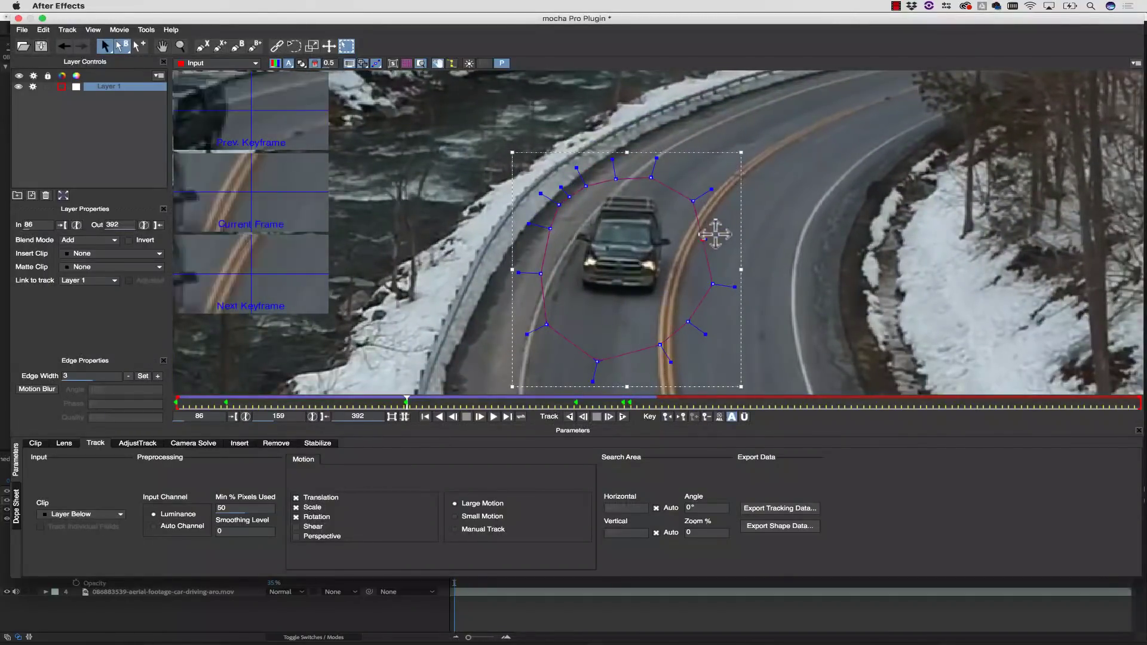
pyautogui.click(687, 323)
# Go to frame 181, zoom out to the whole road, and play back to review the track.
pyautogui.moveTo(363, 408); pyautogui.dragTo(270, 400)
pyautogui.press('z')
pyautogui.moveTo(492, 130); pyautogui.dragTo(470, 214)
pyautogui.press('space')
pyautogui.press('x')
pyautogui.press('z')
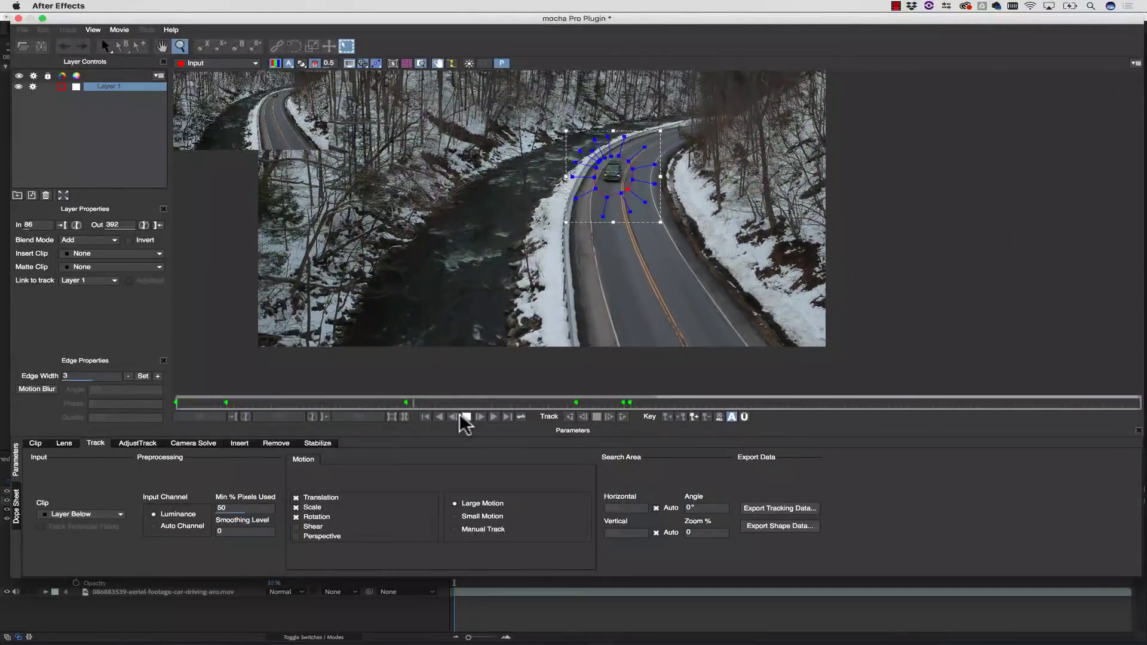
# Stop playback and turn off the stabilized view.
pyautogui.click(466, 418)
pyautogui.click(438, 62)
pyautogui.press('x')
pyautogui.moveTo(454, 125); pyautogui.dragTo(472, 153)
# Draw a second closed spline, Layer 2, outlining the road around the bend.
pyautogui.click(202, 48)
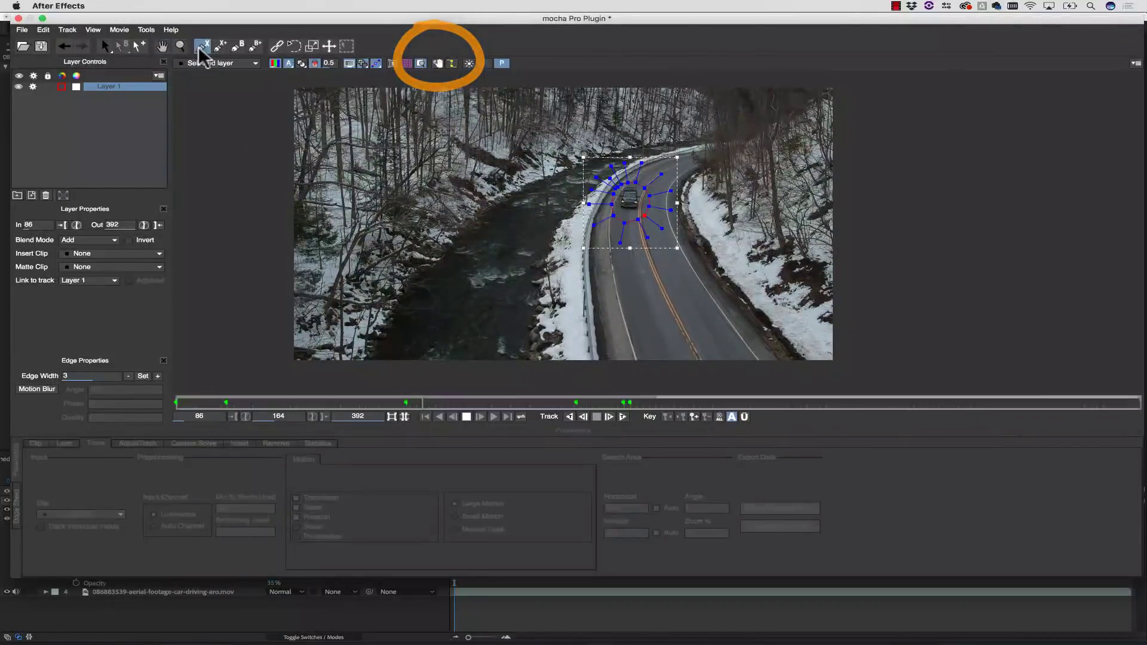
pyautogui.click(704, 146)
pyautogui.click(699, 170)
pyautogui.click(682, 182)
pyautogui.click(686, 212)
pyautogui.click(824, 382)
pyautogui.click(595, 378)
pyautogui.click(586, 273)
pyautogui.click(597, 209)
pyautogui.rightClick(647, 158)
# Enable shear and perspective, then fit the planar surface corners to the road's perspective.
pyautogui.click(296, 527)
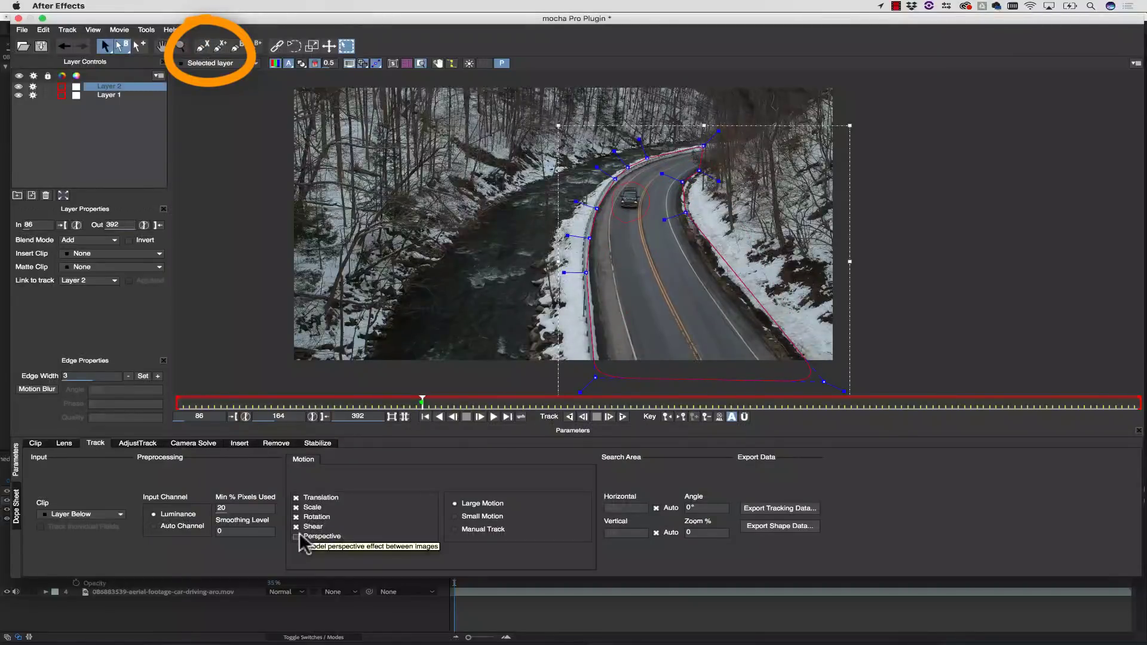
pyautogui.click(297, 536)
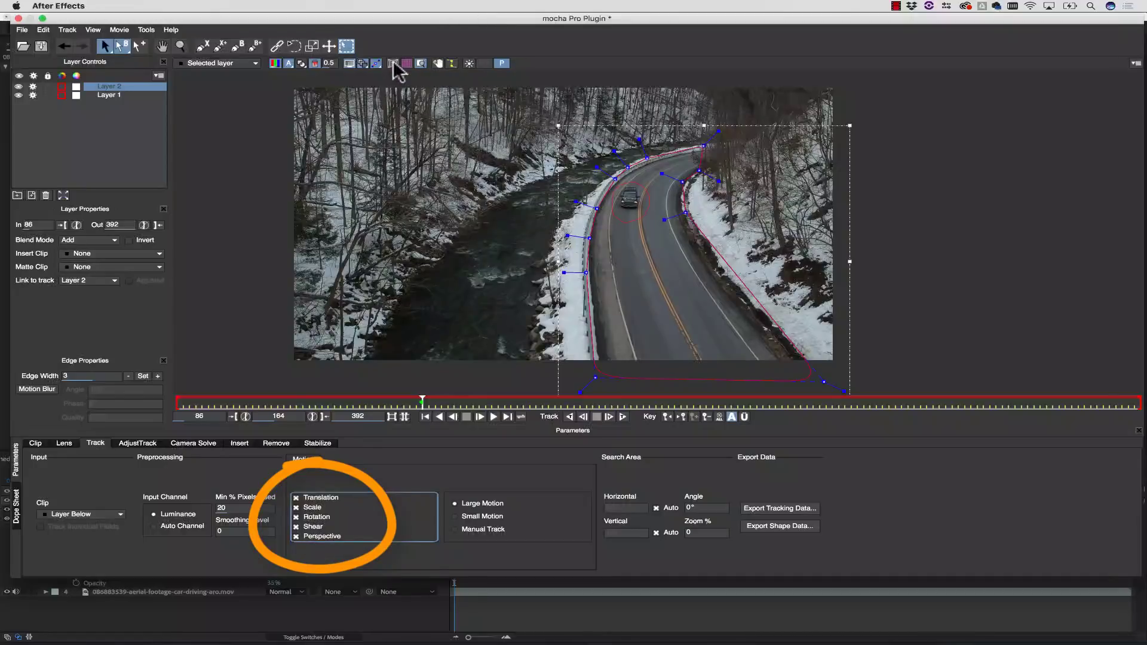
pyautogui.click(394, 64)
pyautogui.moveTo(756, 163)
pyautogui.mouseDown()
pyautogui.moveTo(687, 171)
pyautogui.moveTo(684, 183)
pyautogui.moveTo(699, 173)
pyautogui.mouseUp()
pyautogui.moveTo(699, 352); pyautogui.dragTo(687, 314)
pyautogui.click(407, 64)
pyautogui.moveTo(613, 175); pyautogui.dragTo(614, 177)
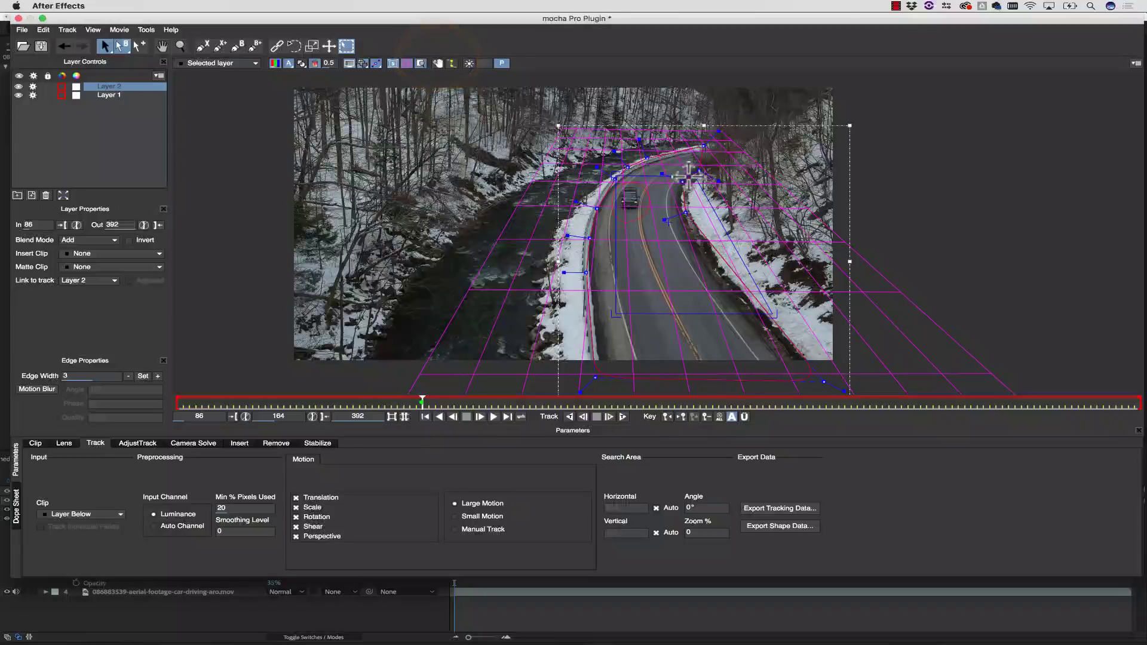
pyautogui.moveTo(692, 175); pyautogui.dragTo(681, 179)
pyautogui.moveTo(764, 305); pyautogui.dragTo(750, 311)
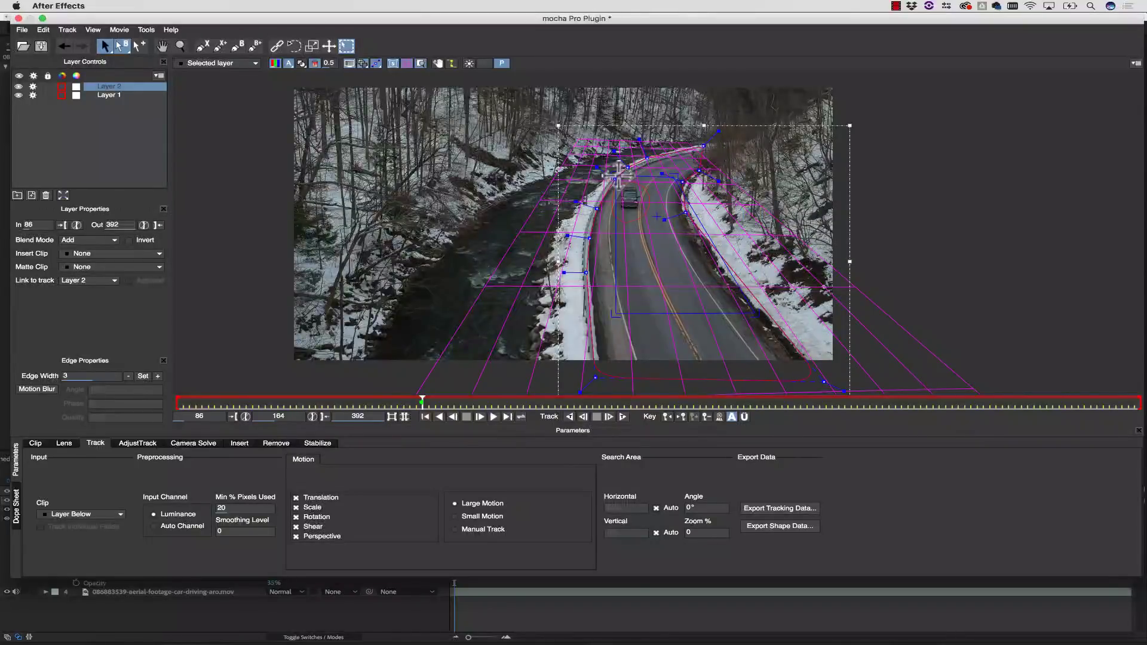
pyautogui.moveTo(616, 178); pyautogui.dragTo(616, 178)
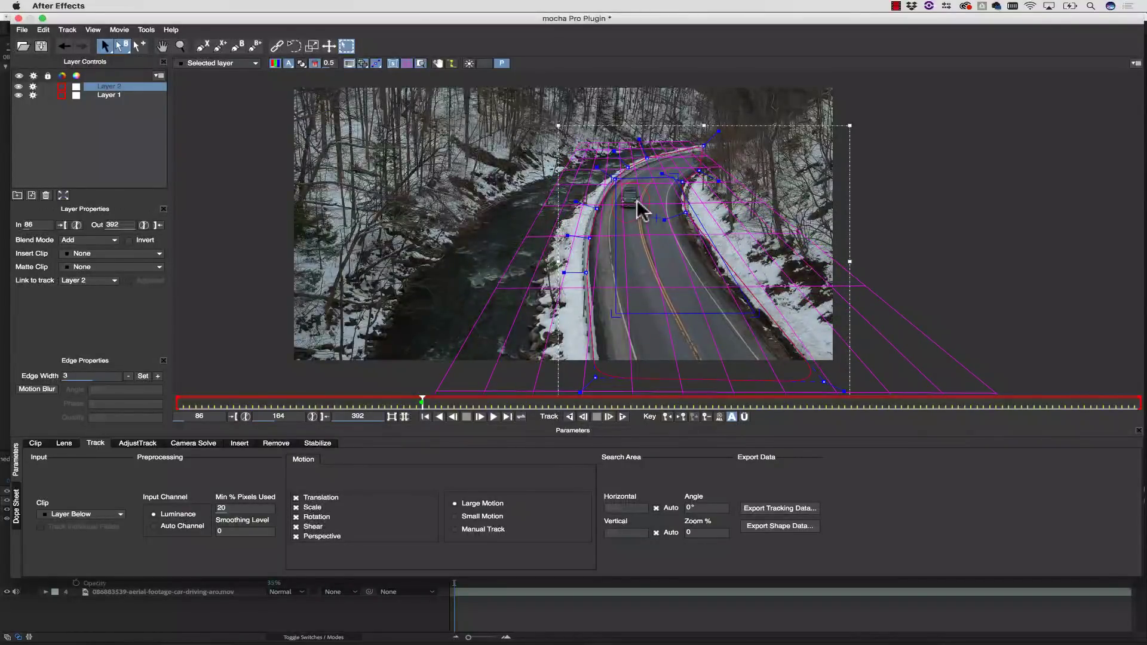
# Rename Layer 2 to 'background' and Layer 1 to 'car remove', with background placed below.
pyautogui.doubleClick(104, 87)
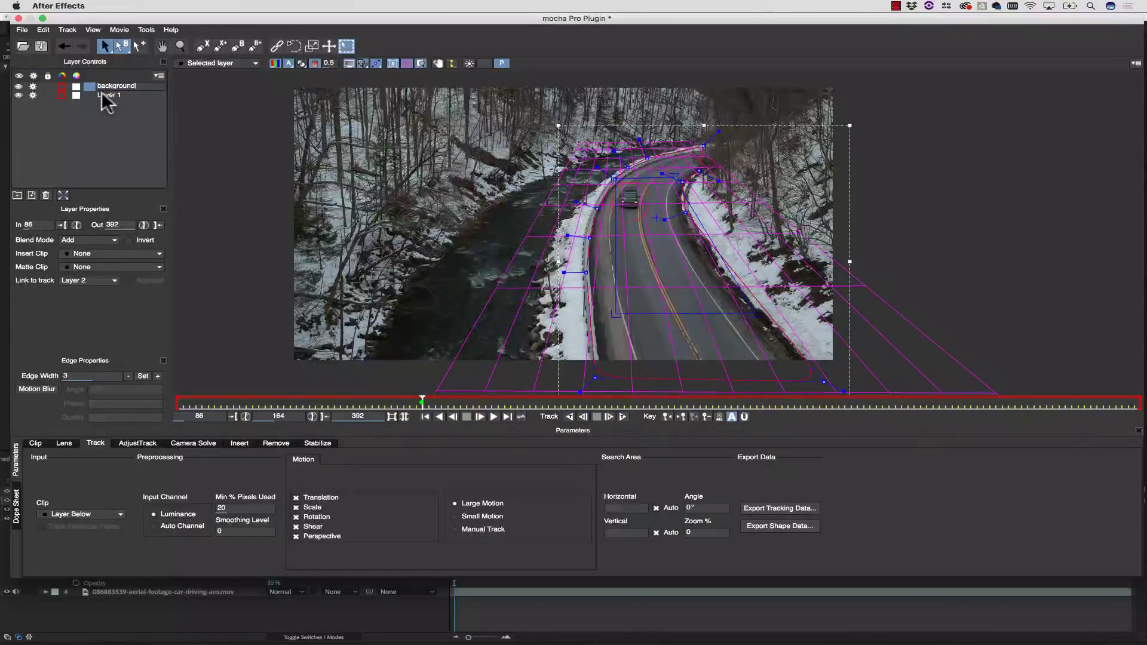
pyautogui.write('background')
pyautogui.doubleClick(103, 94)
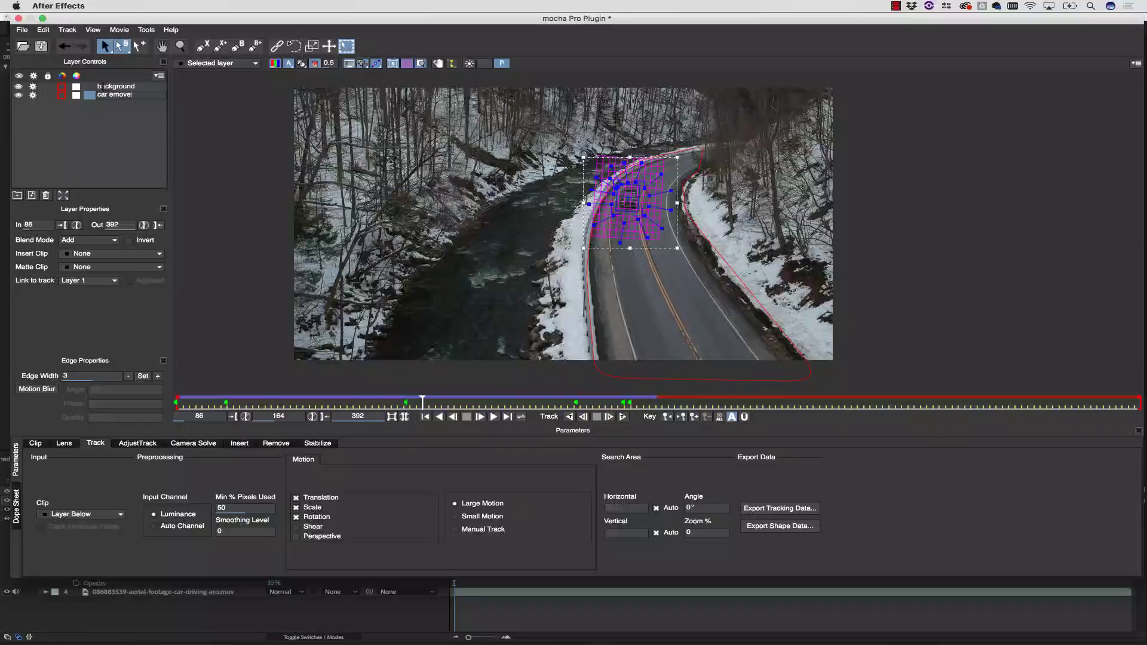
pyautogui.write('car remove')
pyautogui.moveTo(125, 85); pyautogui.dragTo(126, 101)
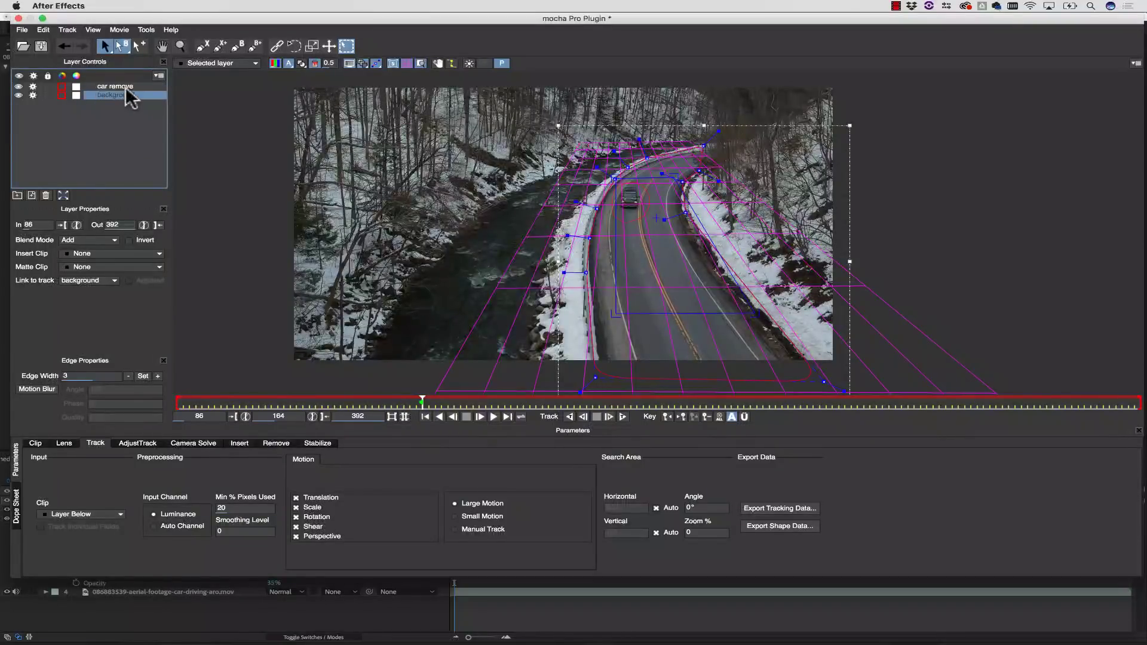
# Switch between the car remove and background layers, ending with background selected.
pyautogui.click(125, 86)
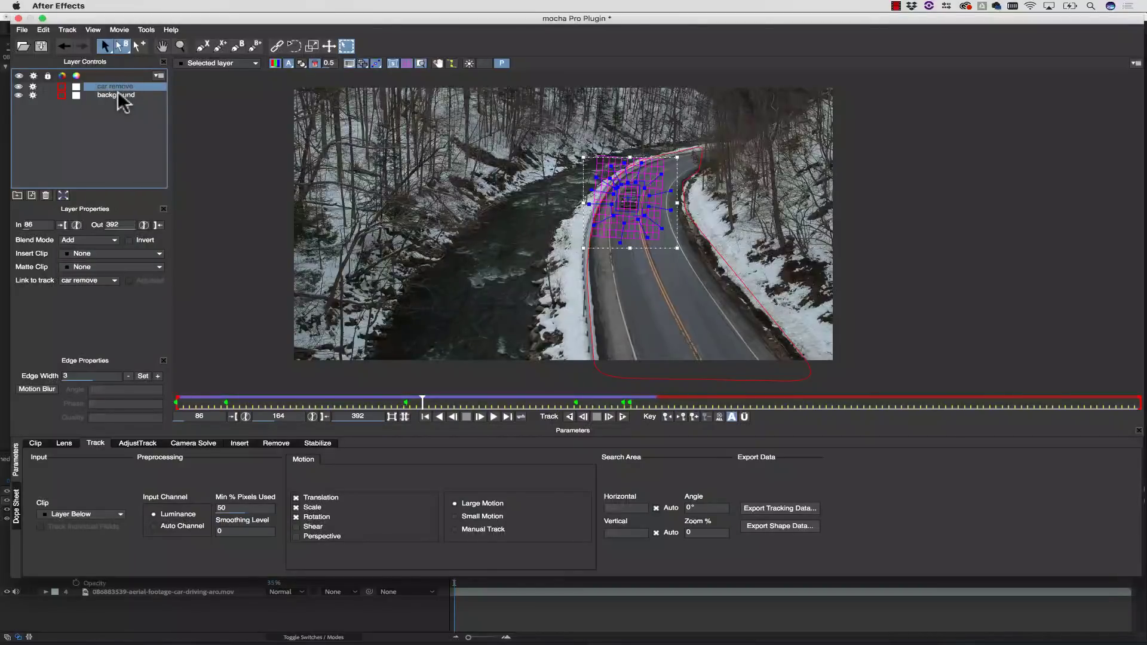
pyautogui.moveTo(115, 88)
pyautogui.mouseDown()
pyautogui.moveTo(123, 102)
pyautogui.moveTo(120, 82)
pyautogui.mouseUp()
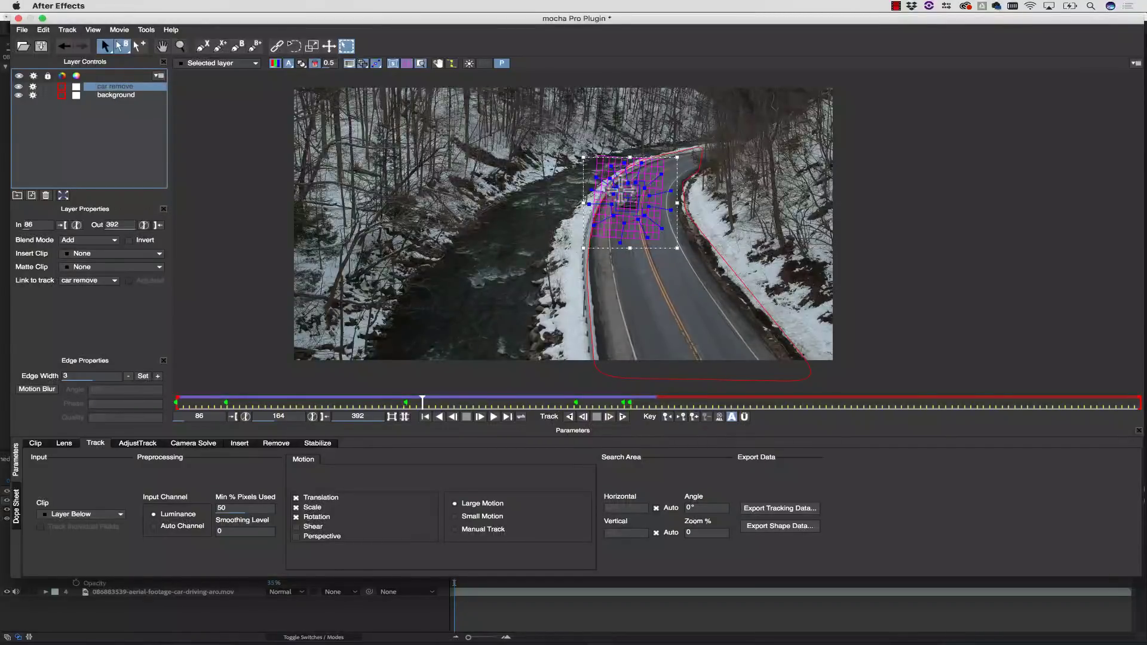
pyautogui.keyDown('shift'); pyautogui.click(119, 94); pyautogui.keyUp('shift')
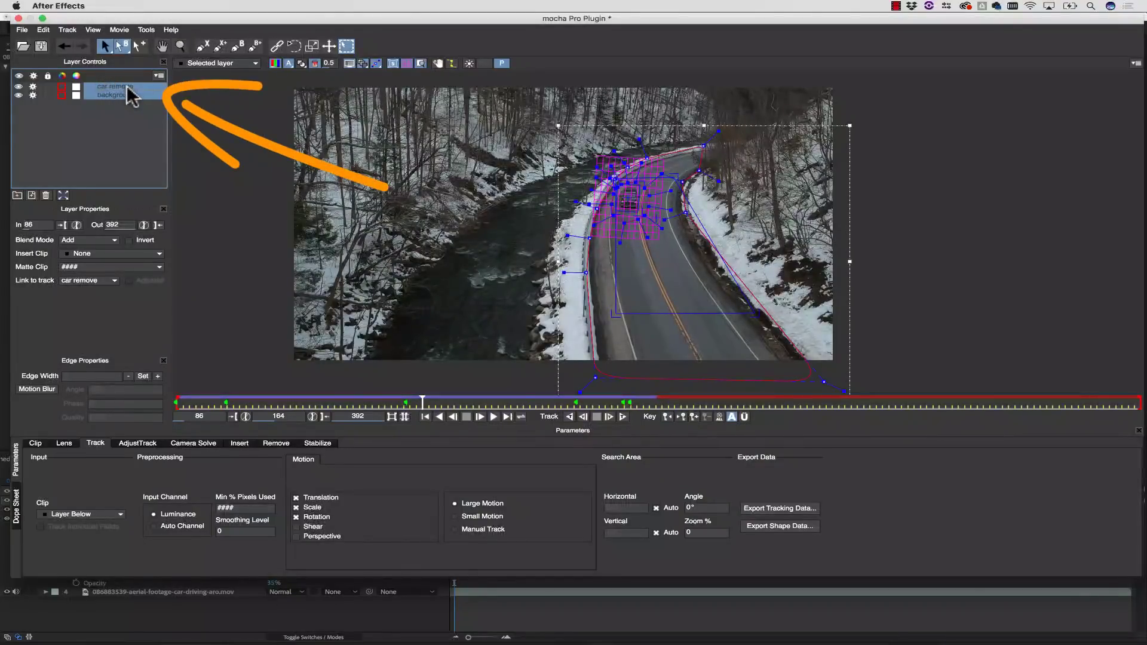
pyautogui.click(124, 94)
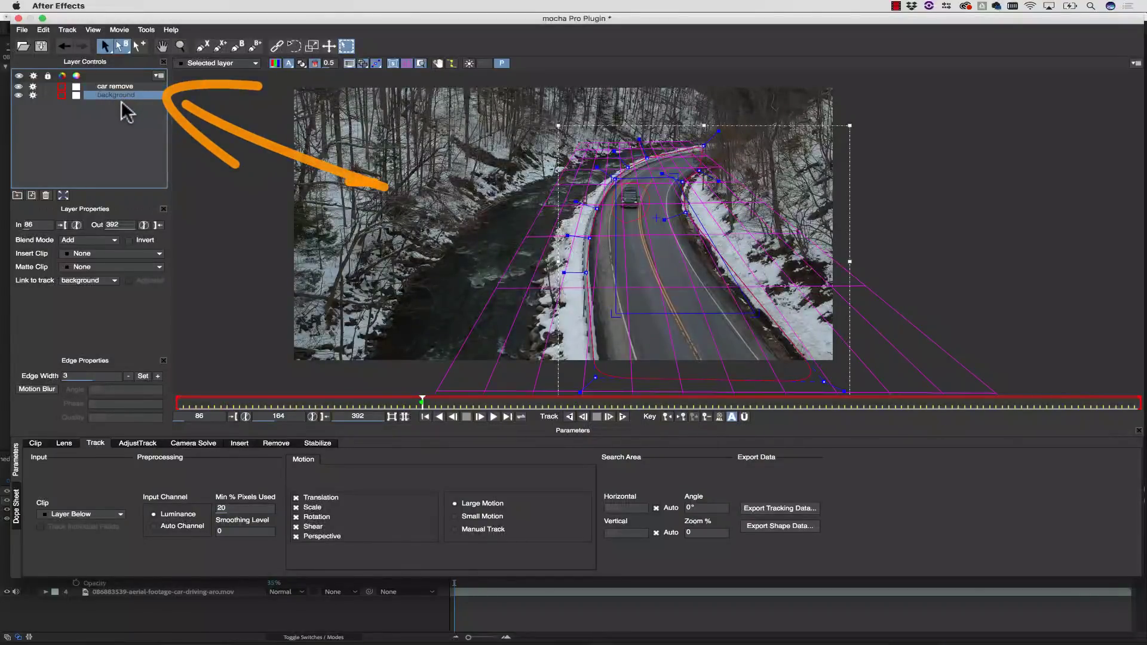
pyautogui.click(121, 87)
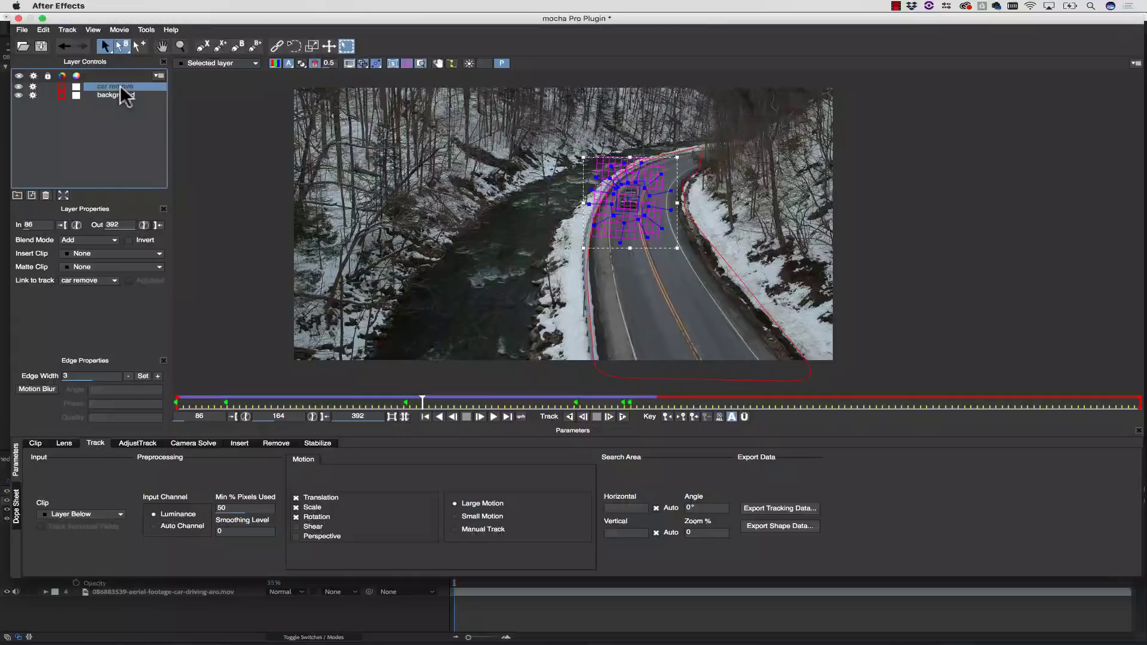
pyautogui.click(118, 95)
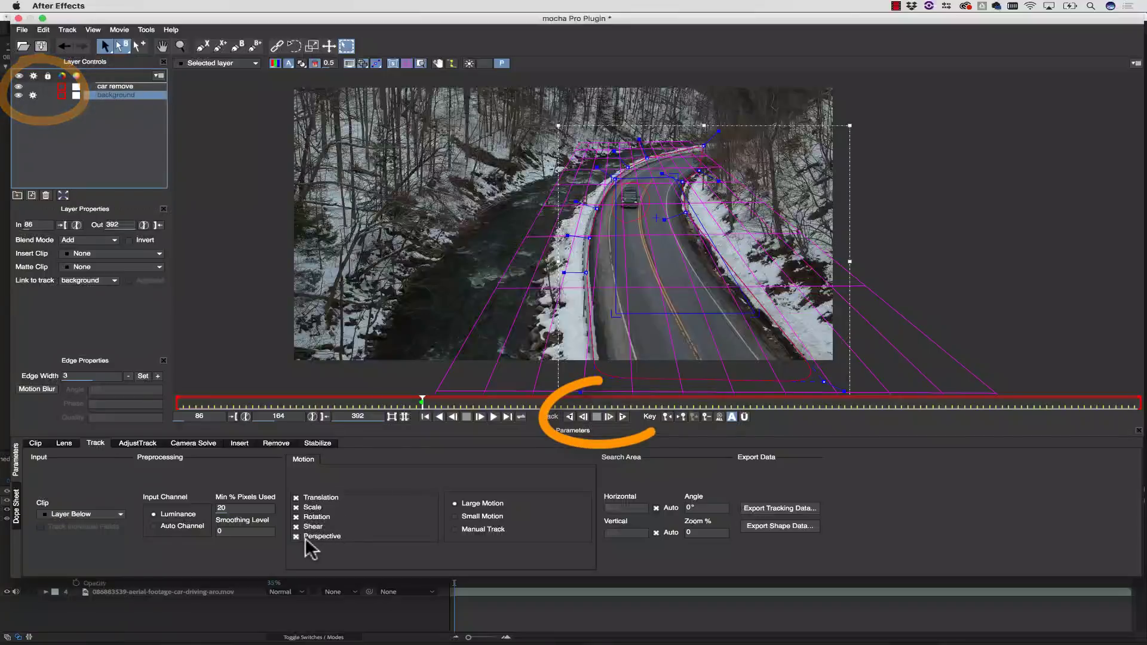
# Track the background layer forward and compare it with the car remove layer.
pyautogui.click(568, 416)
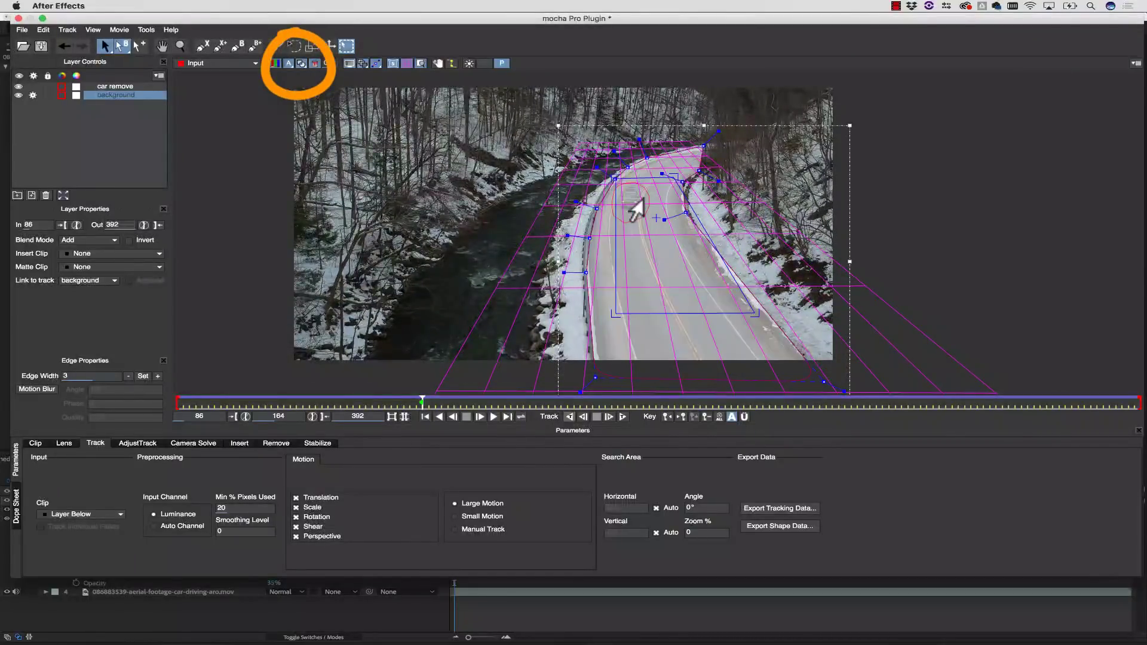
pyautogui.click(643, 197)
pyautogui.click(683, 151)
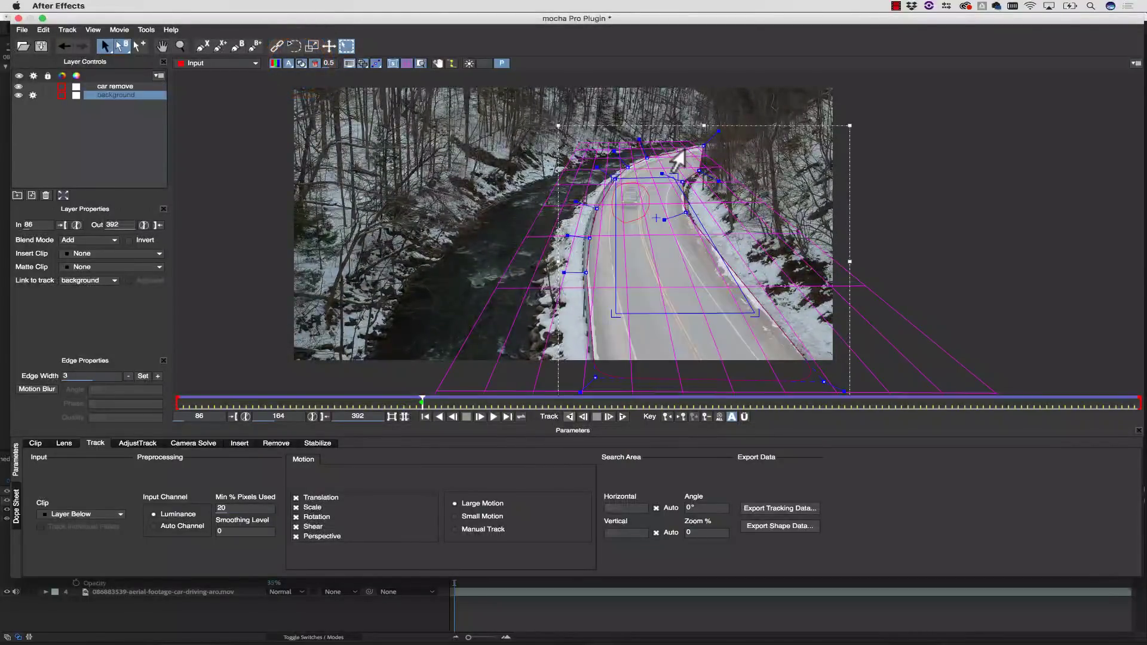
pyautogui.click(631, 195)
pyautogui.click(690, 161)
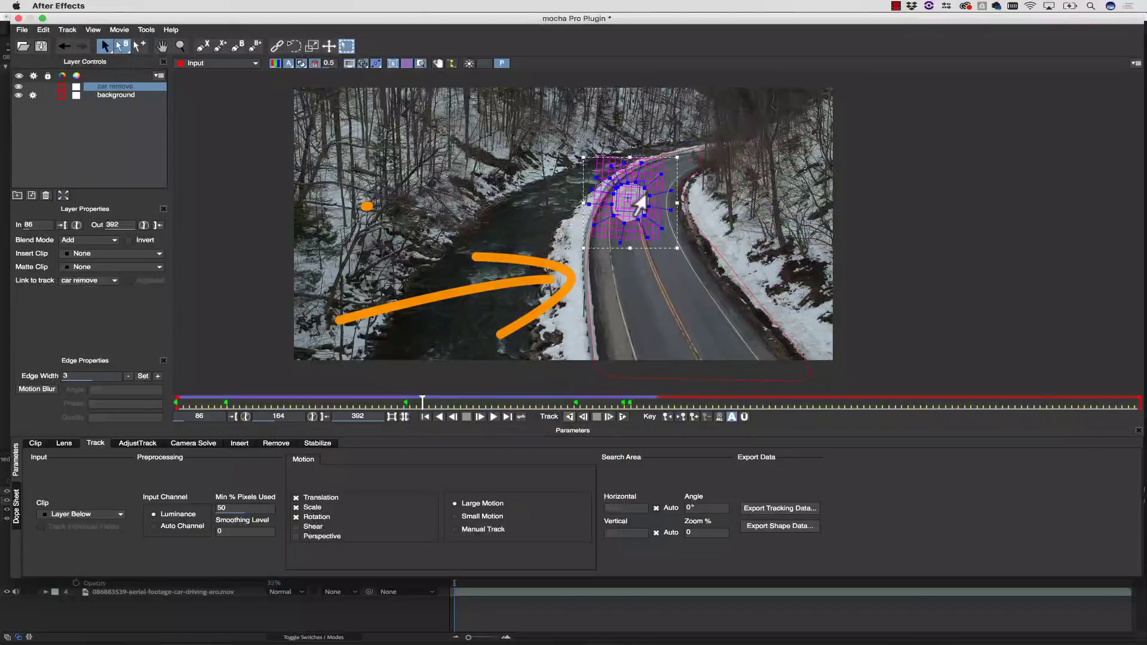
# Select the car remove layer and hide the surface grid overlay.
pyautogui.click(632, 199)
pyautogui.click(683, 154)
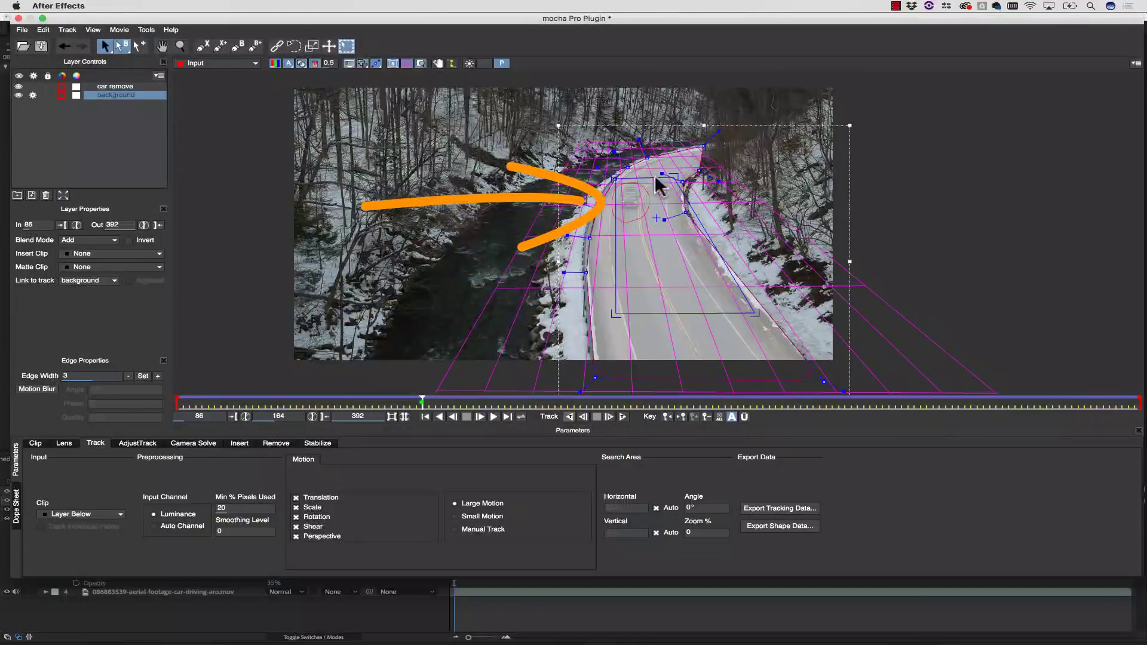
pyautogui.click(637, 197)
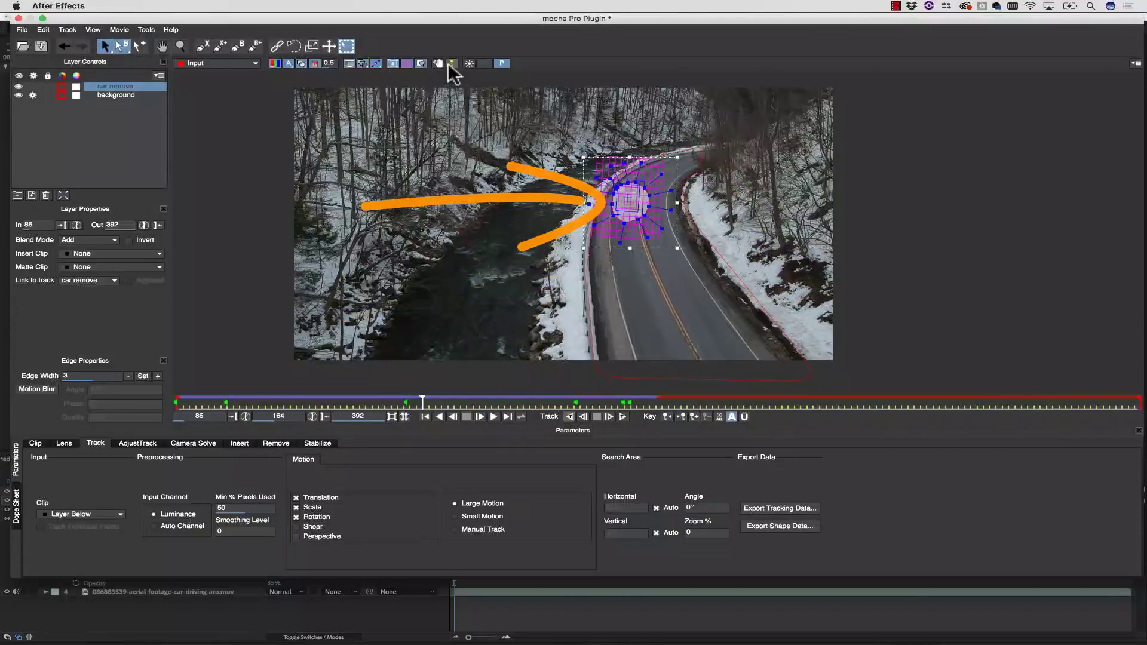
pyautogui.click(407, 63)
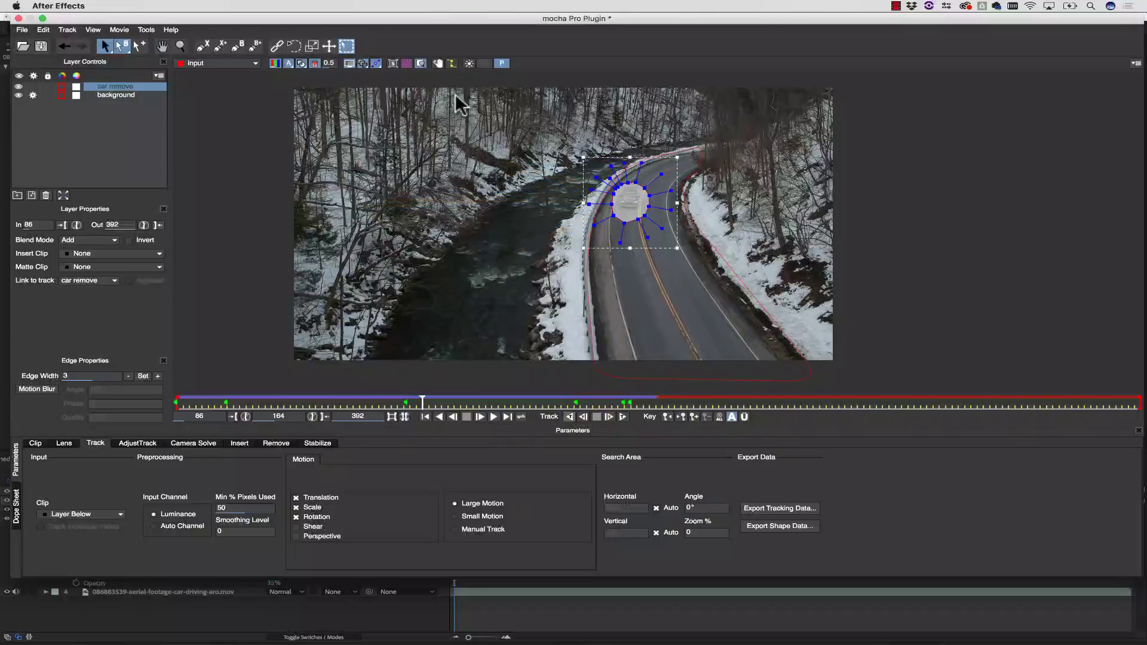
# Open the Remove module (search range 0–392) and toggle the Auto Step option.
pyautogui.click(277, 443)
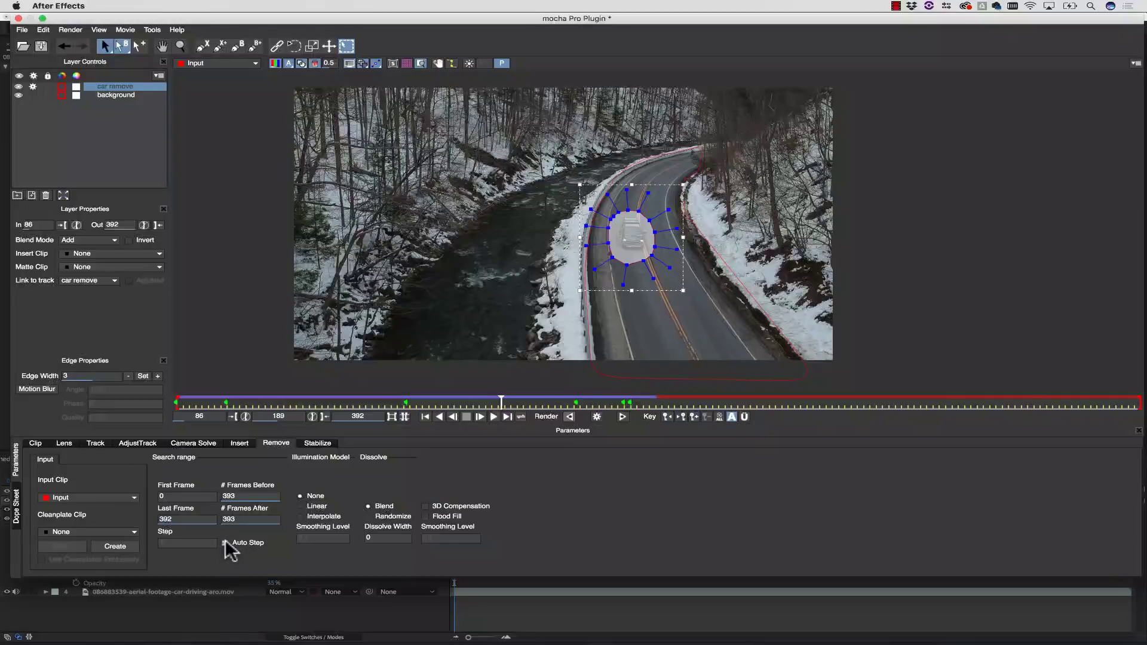
pyautogui.click(226, 543)
# Render the Remove module forward with Auto Step on, then hide the matte and check frame 193.
pyautogui.click(225, 543)
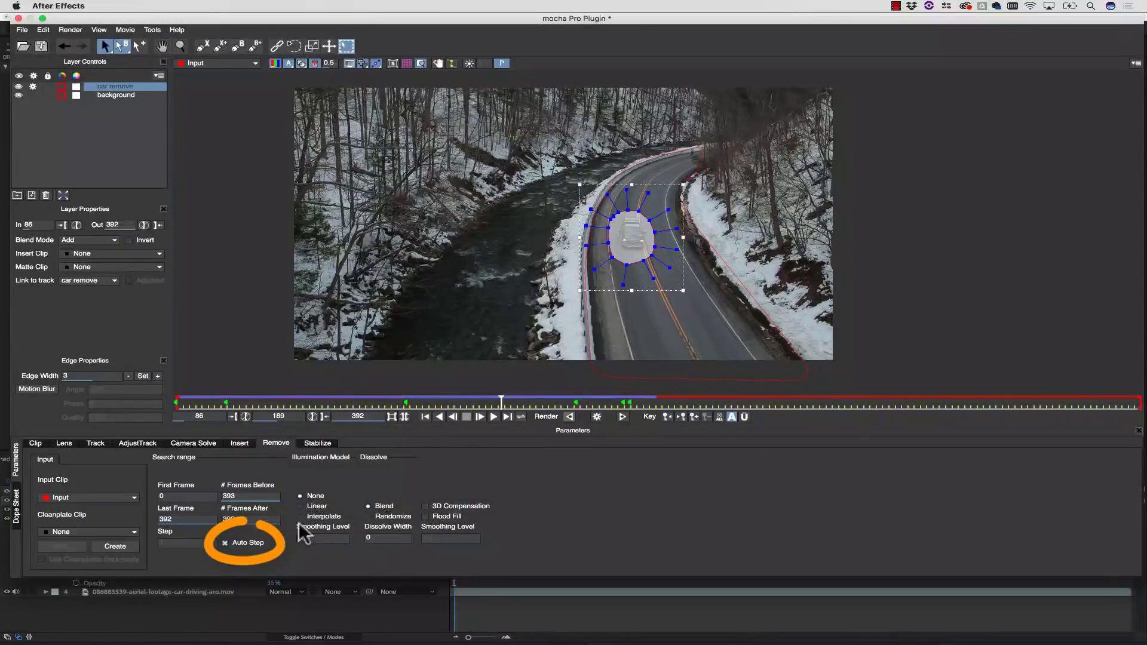
pyautogui.click(597, 417)
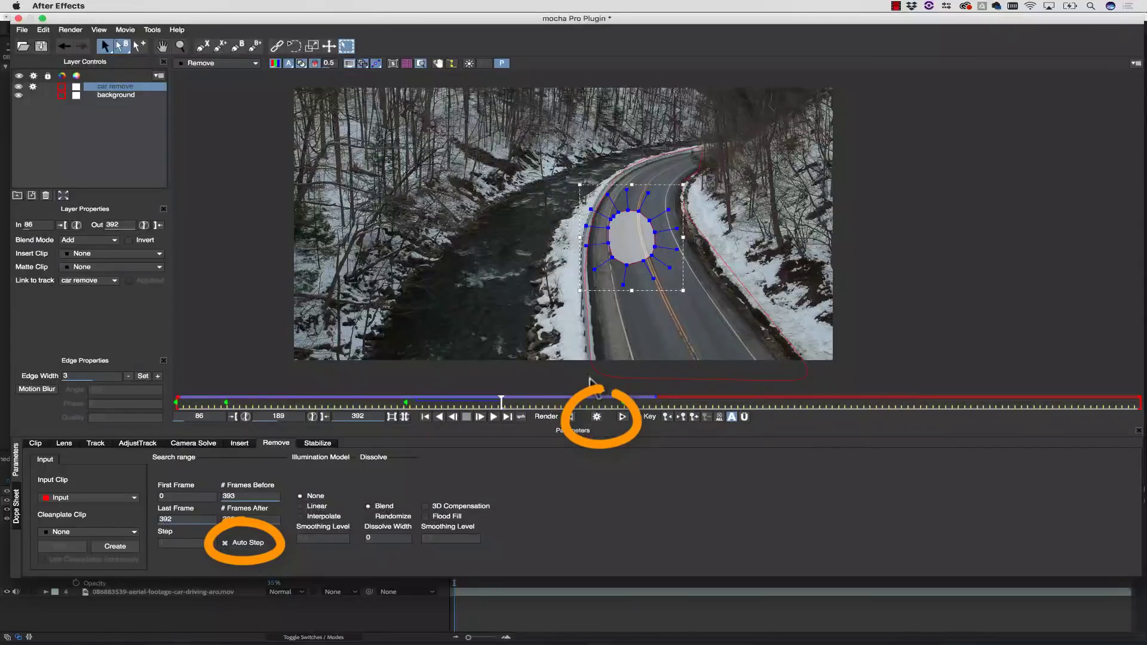
pyautogui.click(300, 63)
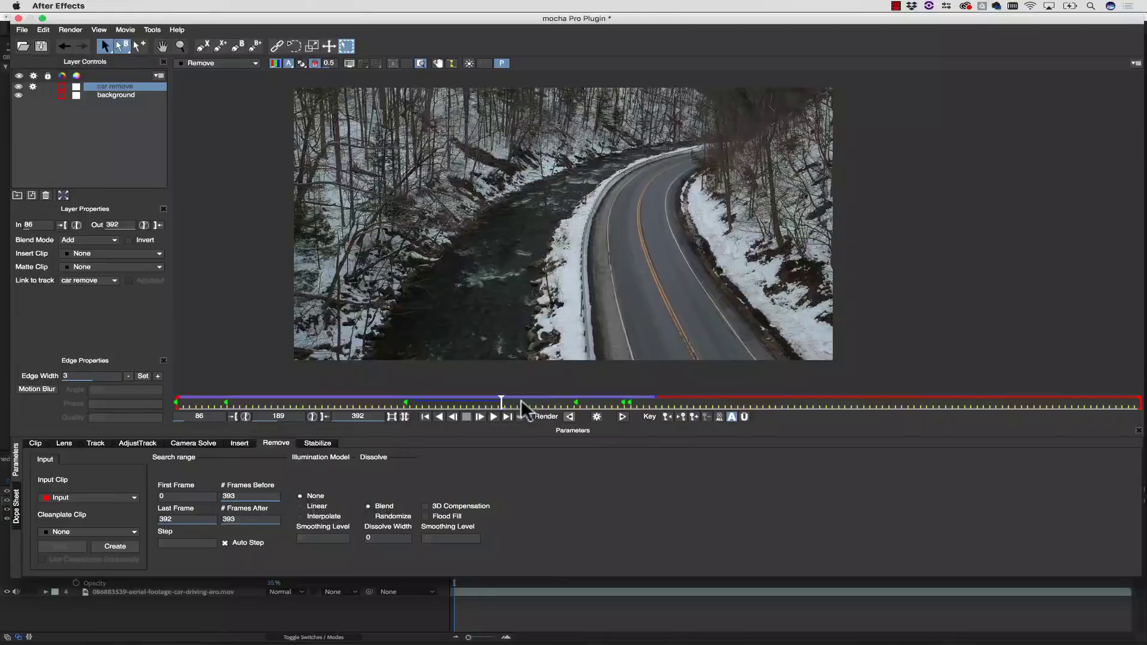
pyautogui.moveTo(499, 403)
pyautogui.mouseDown()
pyautogui.moveTo(511, 403)
pyautogui.moveTo(461, 405)
pyautogui.mouseUp()
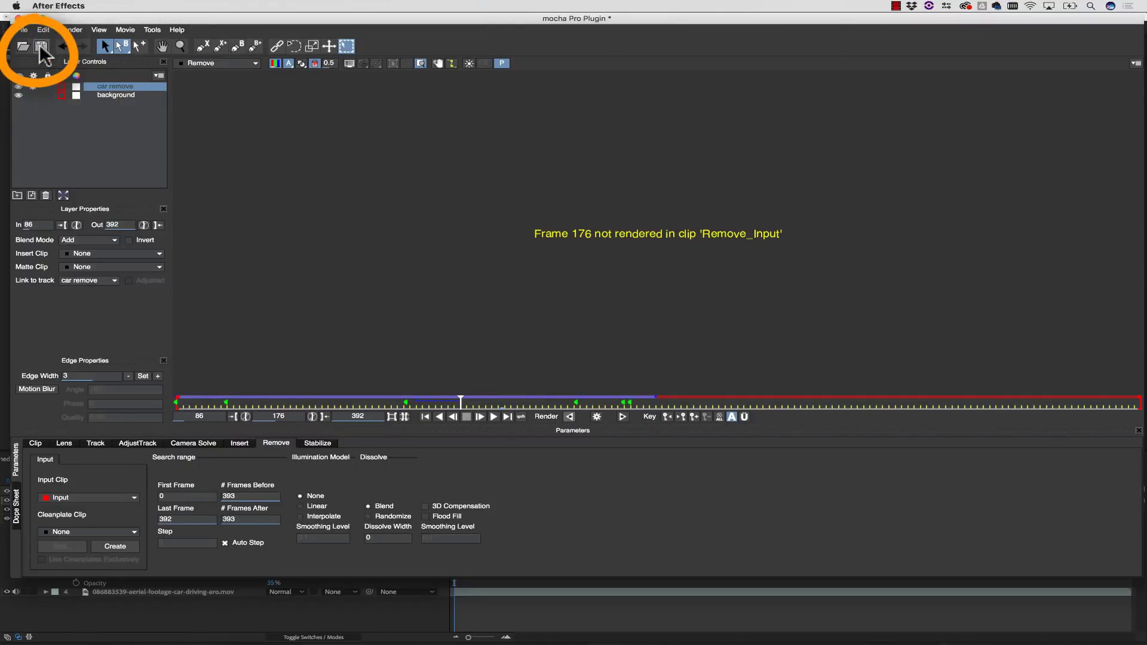
# Save Mocha, then in Module Renders set Module to Remove and enable Render.
pyautogui.click(41, 48)
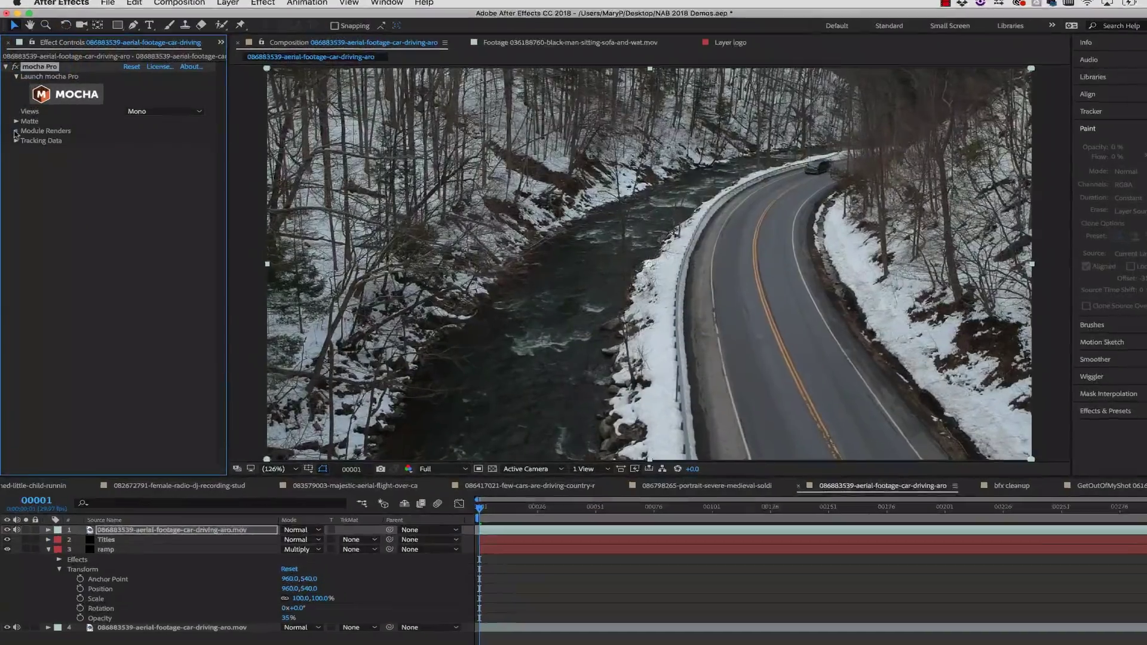
pyautogui.click(16, 128)
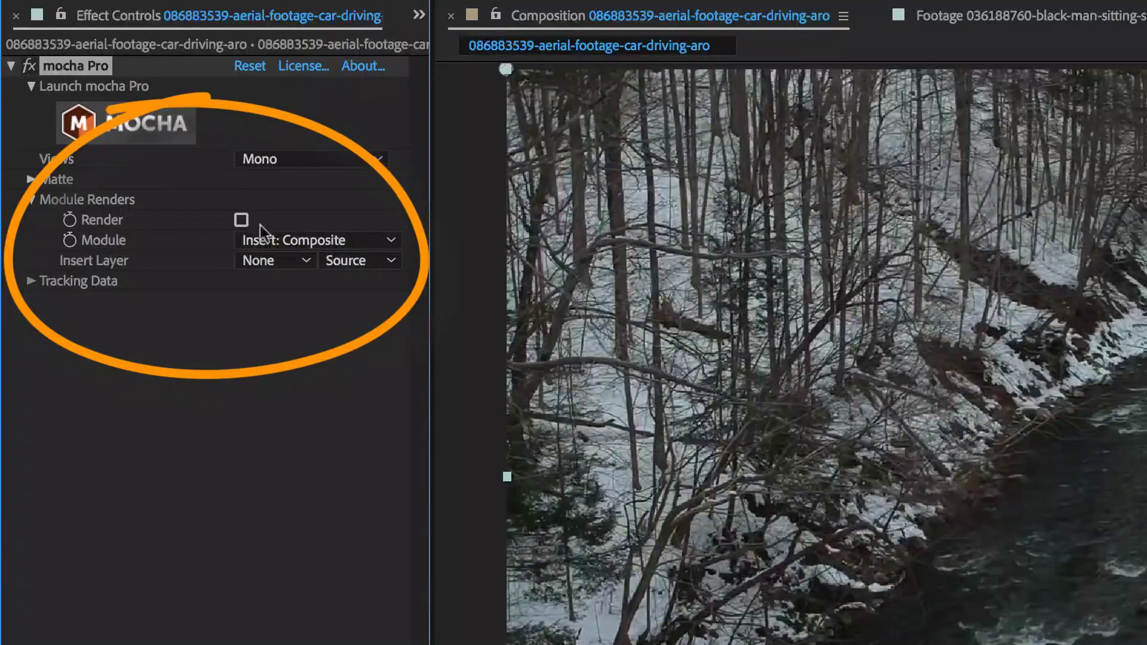
pyautogui.click(282, 241)
pyautogui.click(296, 305)
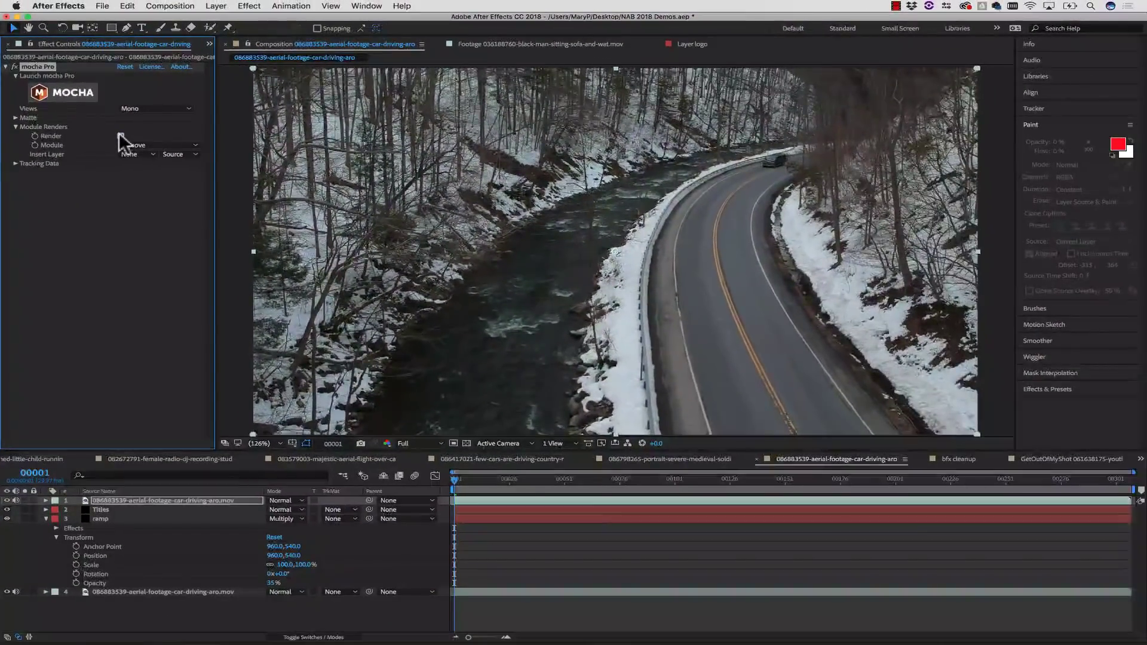
pyautogui.click(120, 135)
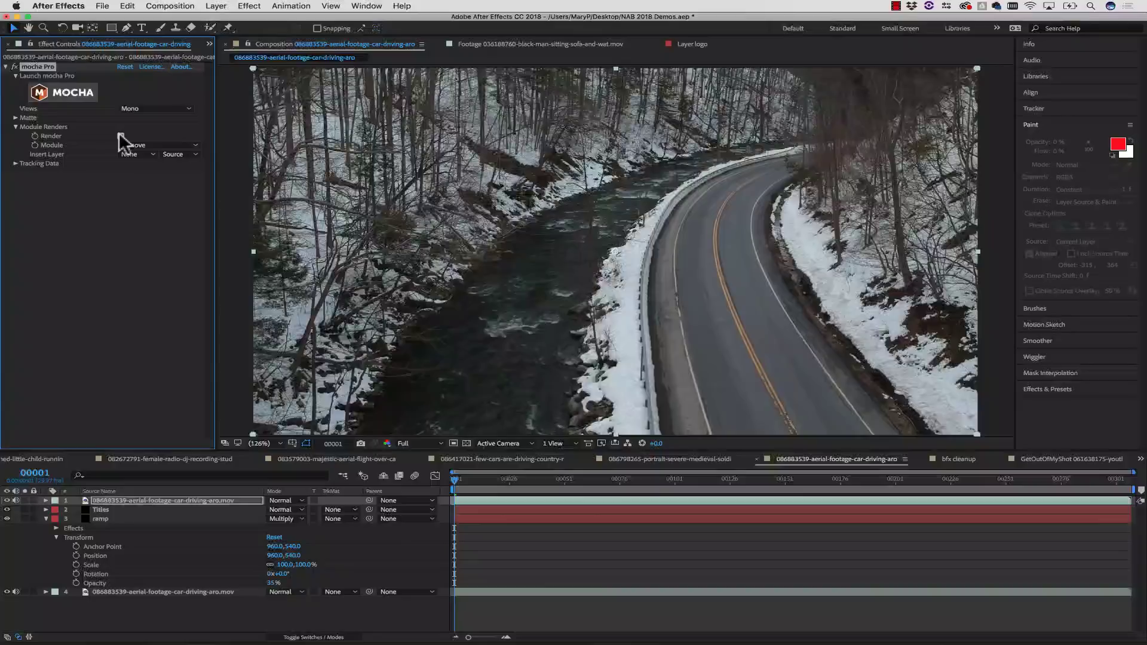